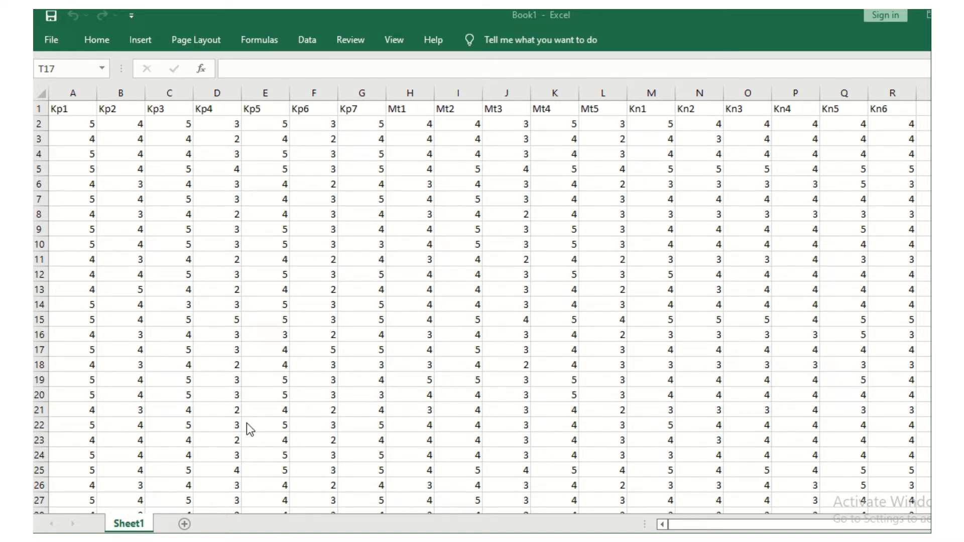
- Save the workbook and open the Save As dialog to store a copy of it
{"action": "left_click", "coordinate": [50, 42]}
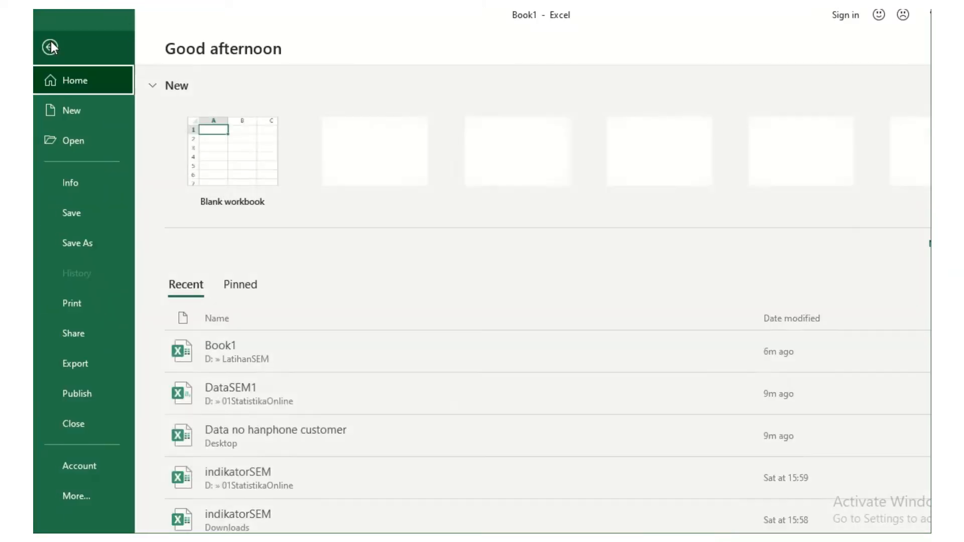
{"action": "left_click", "coordinate": [80, 212]}
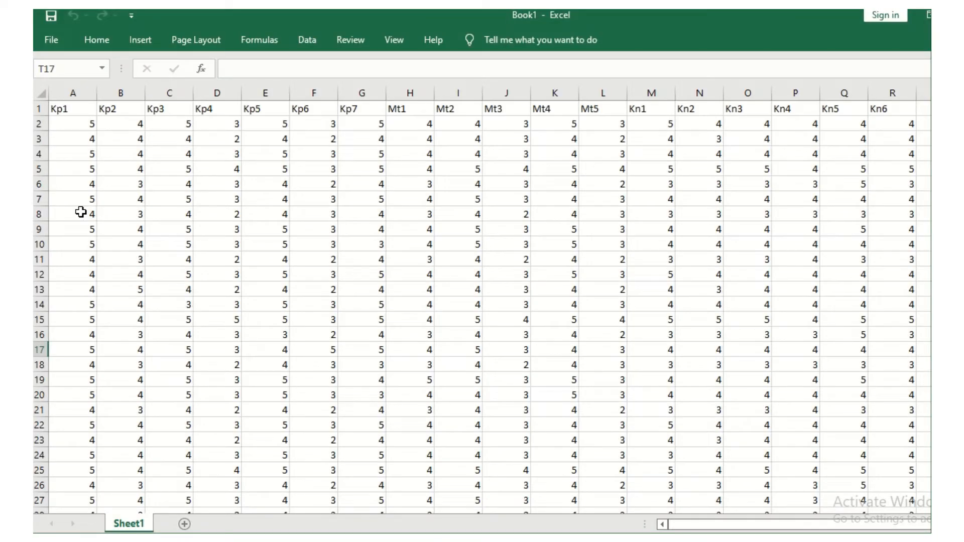
{"action": "left_click", "coordinate": [50, 42]}
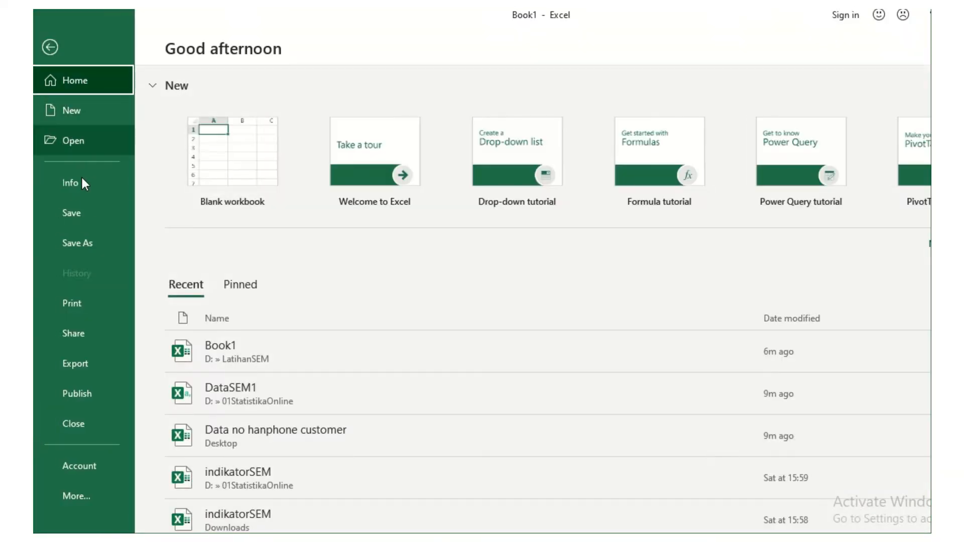
{"action": "left_click", "coordinate": [86, 242]}
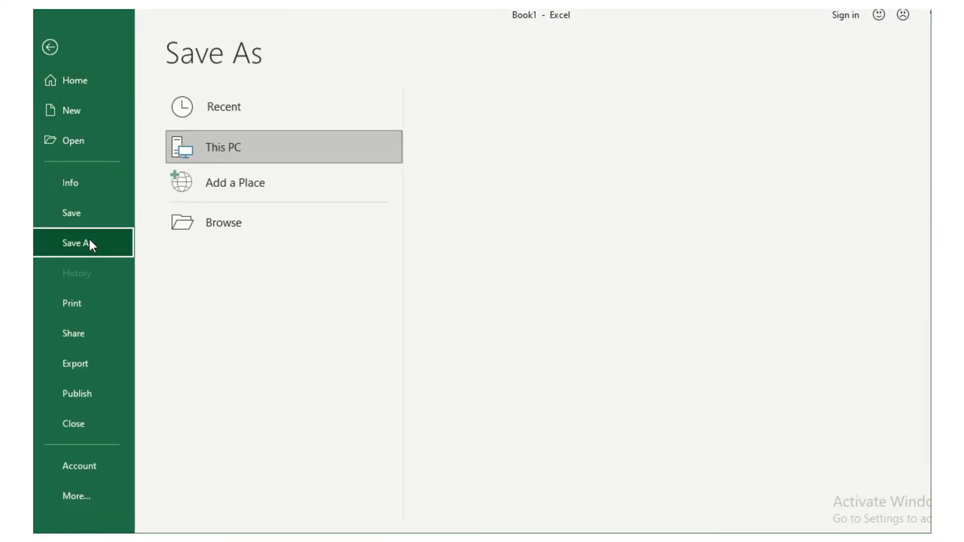
{"action": "left_click", "coordinate": [214, 220]}
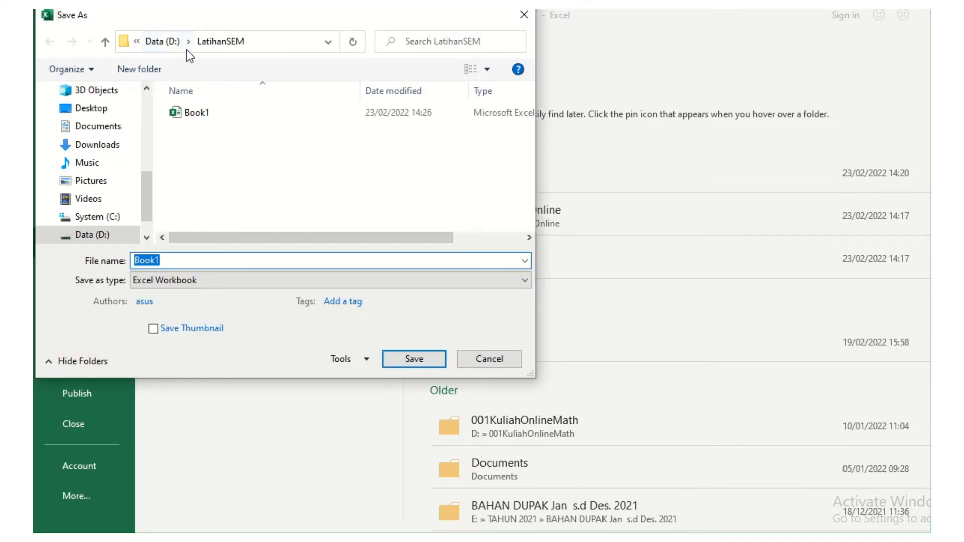
- Name the workbook copy DataSEM1 in the LatihanSEM folder
{"action": "left_click", "coordinate": [171, 259]}
{"action": "key", "text": "BackSpace"}
{"action": "key", "text": "BackSpace"}
{"action": "key", "text": "BackSpace"}
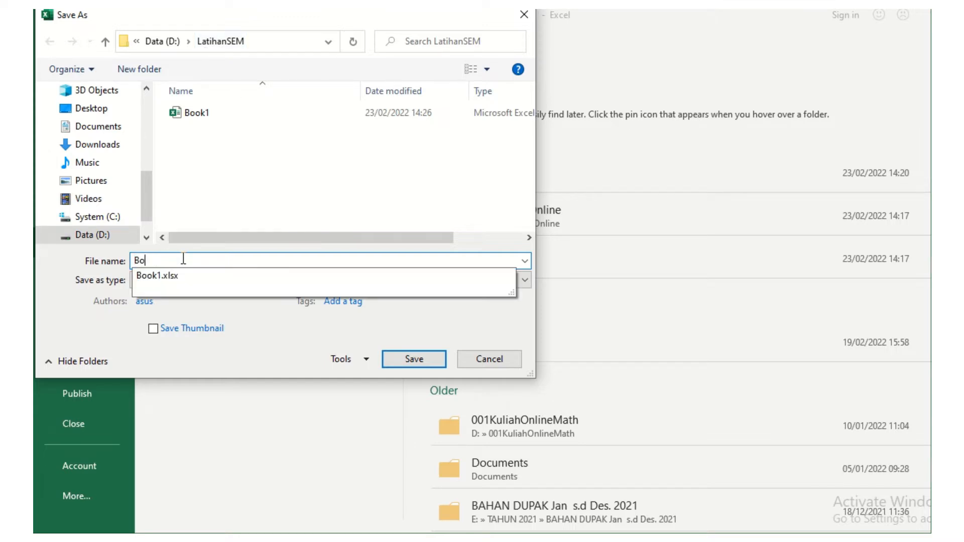
{"action": "key", "text": "BackSpace"}
{"action": "key", "text": "BackSpace"}
{"action": "type", "text": "D"}
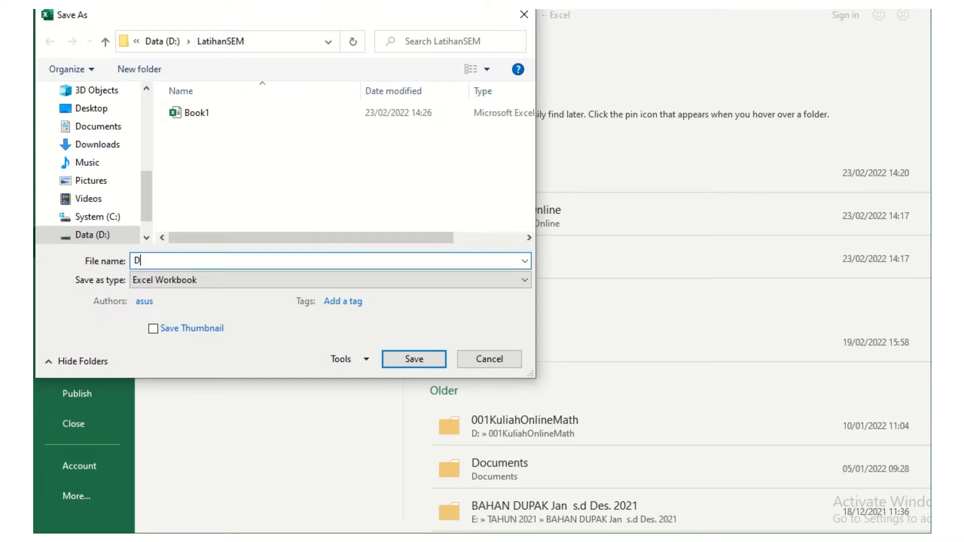
{"action": "type", "text": "ataSEM1"}
- Set the copy's file type to CSV (Comma delimited) and save it
{"action": "left_click", "coordinate": [524, 279]}
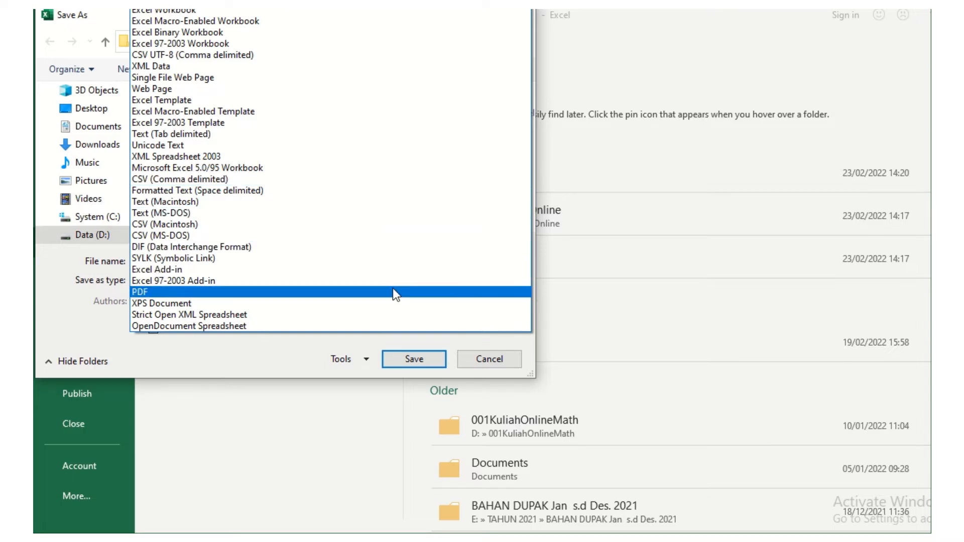
{"action": "left_click", "coordinate": [240, 177]}
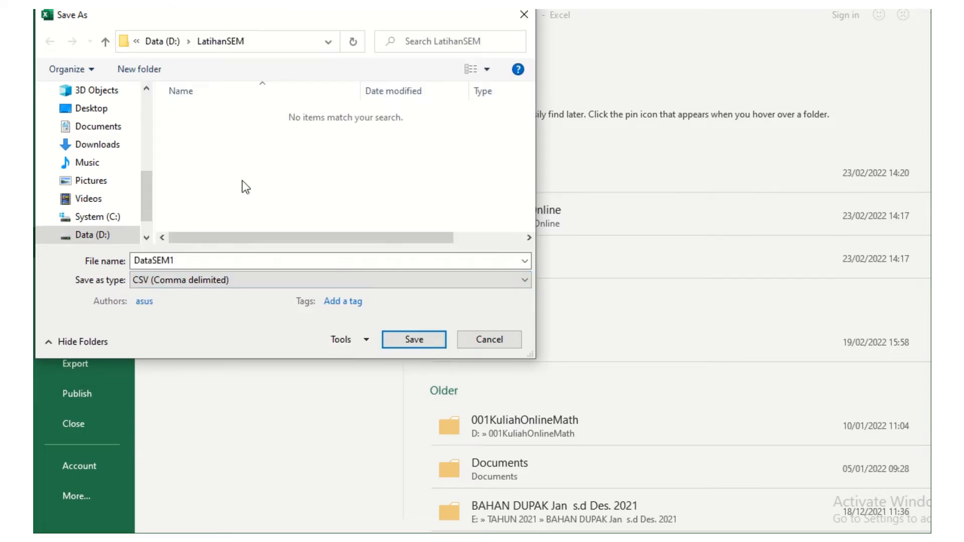
{"action": "left_click", "coordinate": [416, 339]}
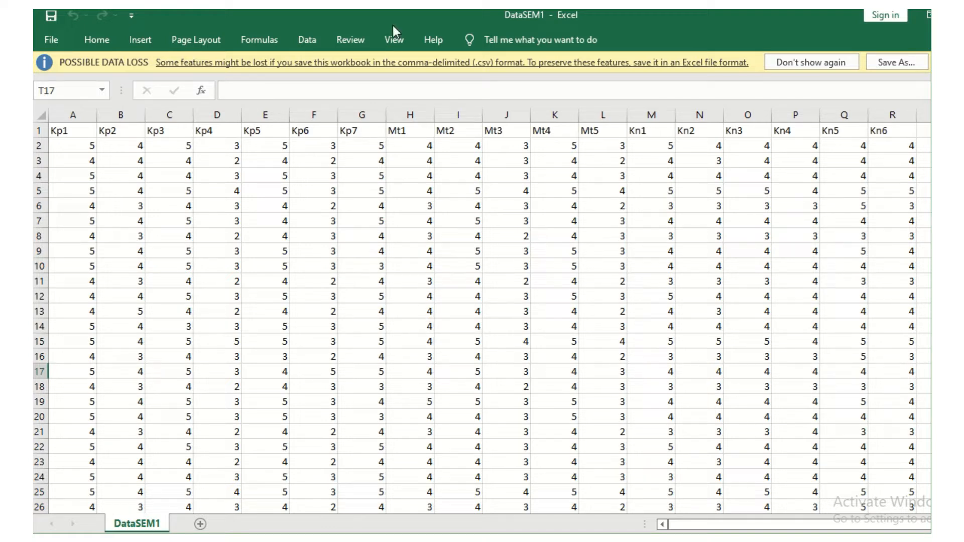
{"action": "mouse_move", "coordinate": [461, 14]}
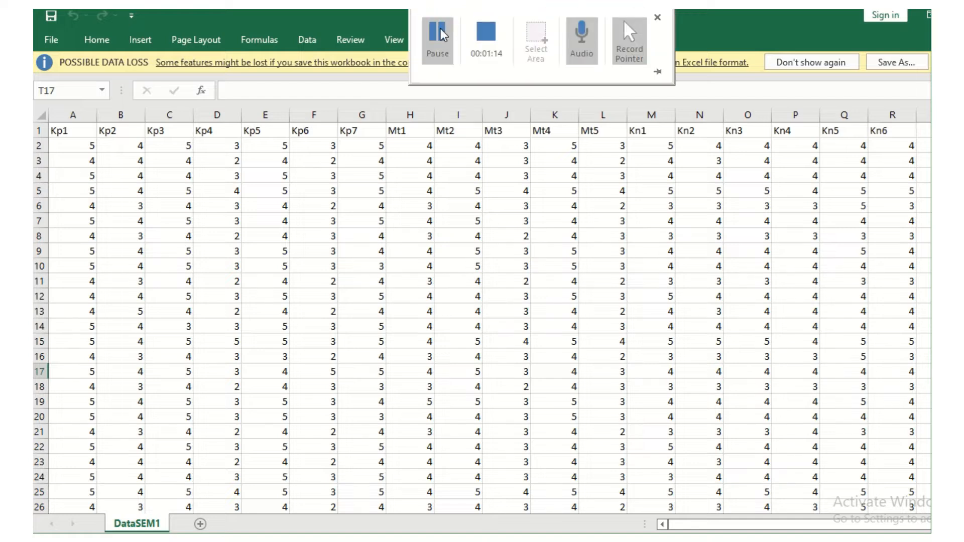
{"action": "left_click", "coordinate": [478, 42]}
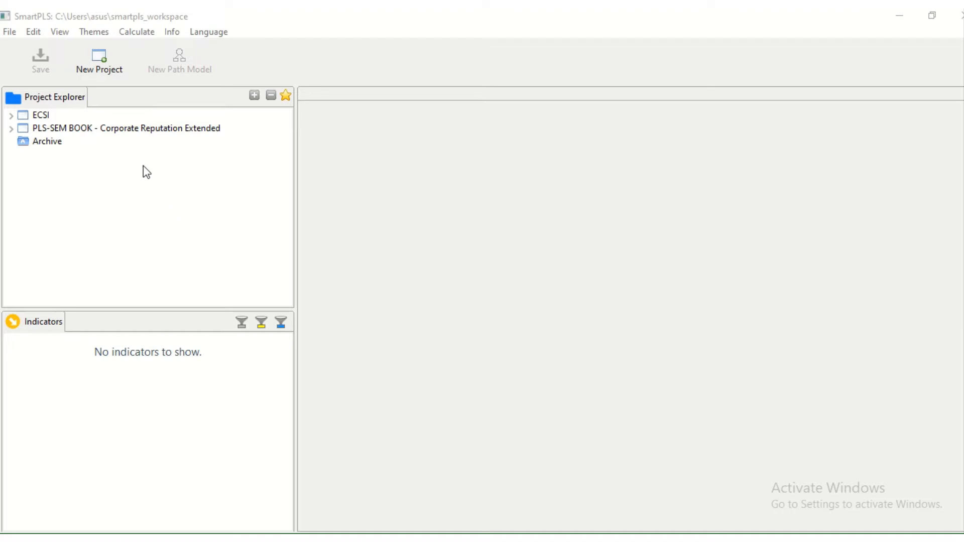
- In SmartPLS, create a new project named SEM1
{"action": "left_click", "coordinate": [101, 57]}
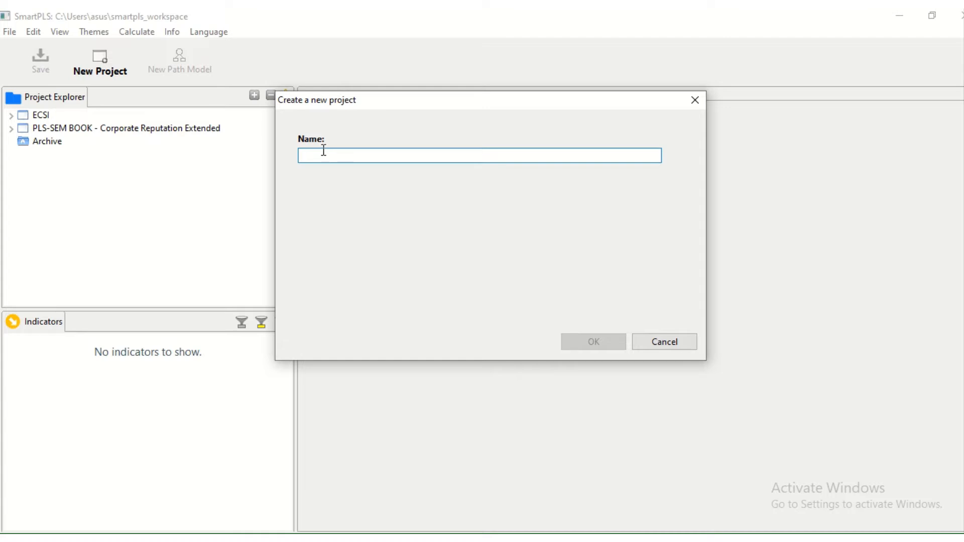
{"action": "type", "text": "SEM1"}
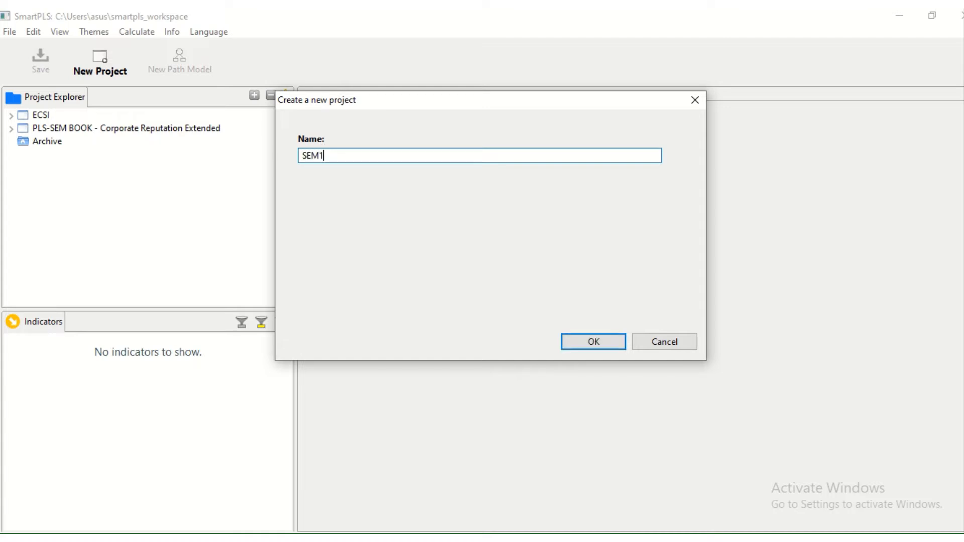
{"action": "left_click", "coordinate": [588, 346]}
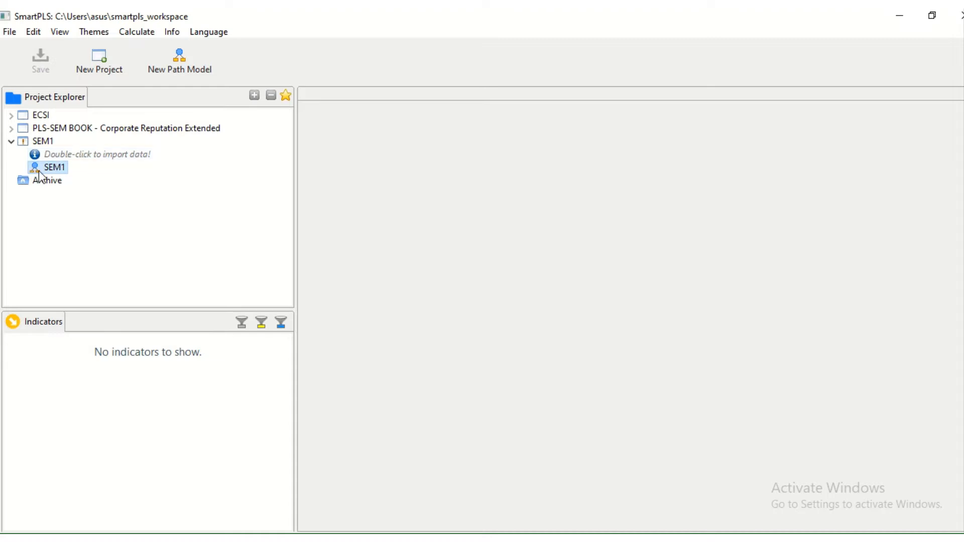
- Import the DataSEM1 data file from the 0001LatihanSEM folder on drive D into the SEM1 project, keeping its name
{"action": "double_click", "coordinate": [80, 159]}
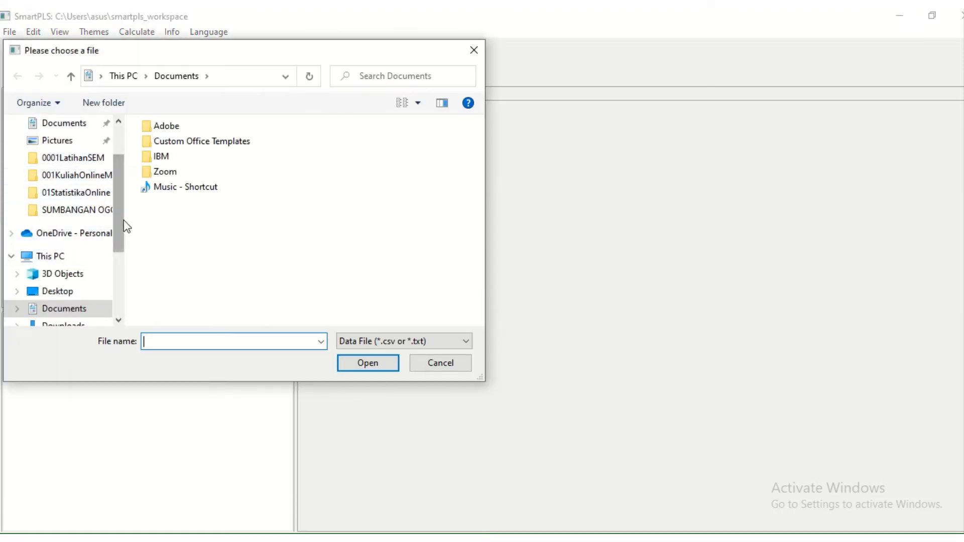
{"action": "left_click_drag", "start_coordinate": [123, 220], "coordinate": [98, 285]}
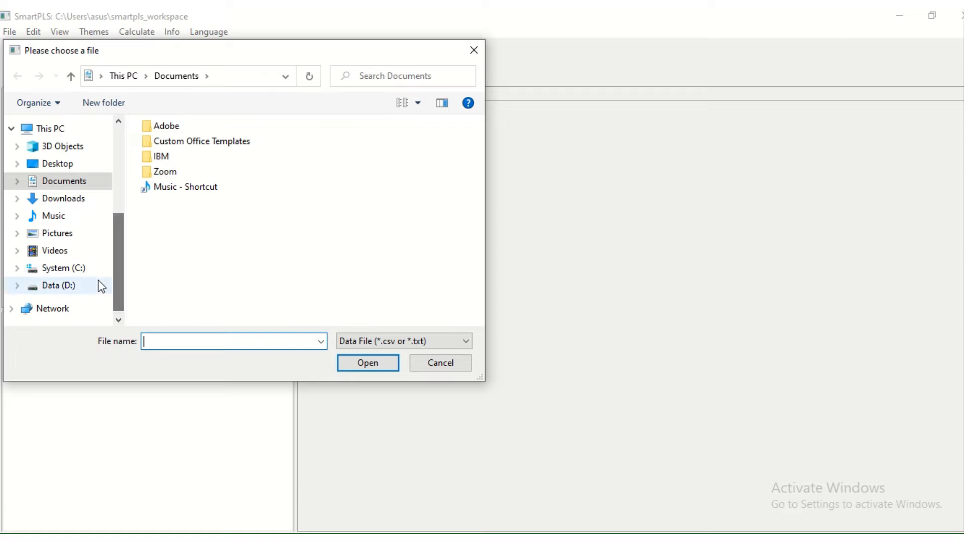
{"action": "left_click", "coordinate": [61, 287]}
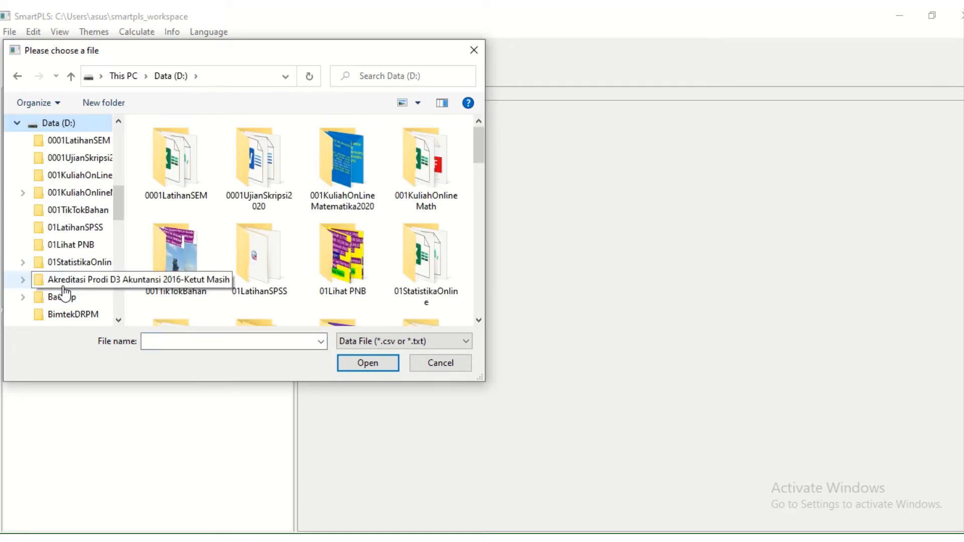
{"action": "left_click", "coordinate": [182, 174]}
{"action": "double_click", "coordinate": [182, 173]}
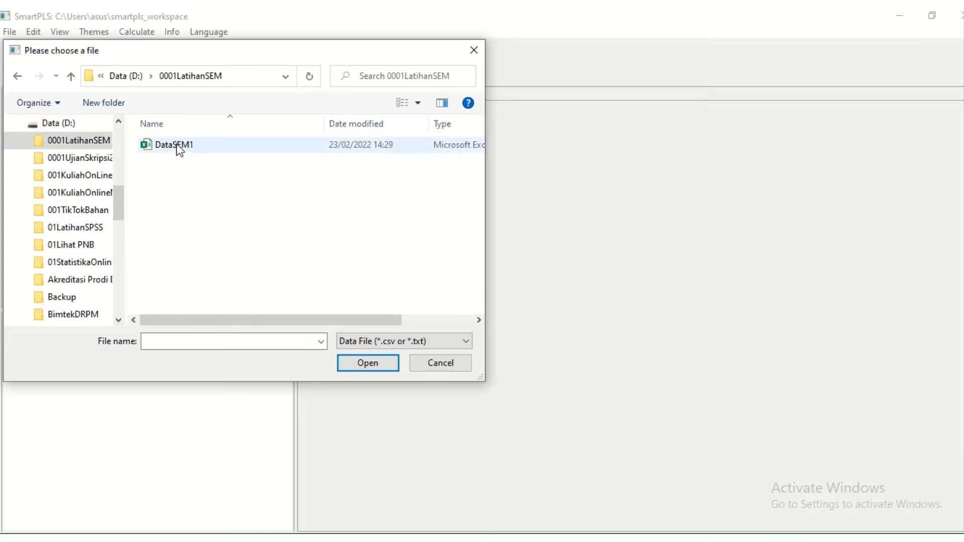
{"action": "left_click", "coordinate": [179, 150]}
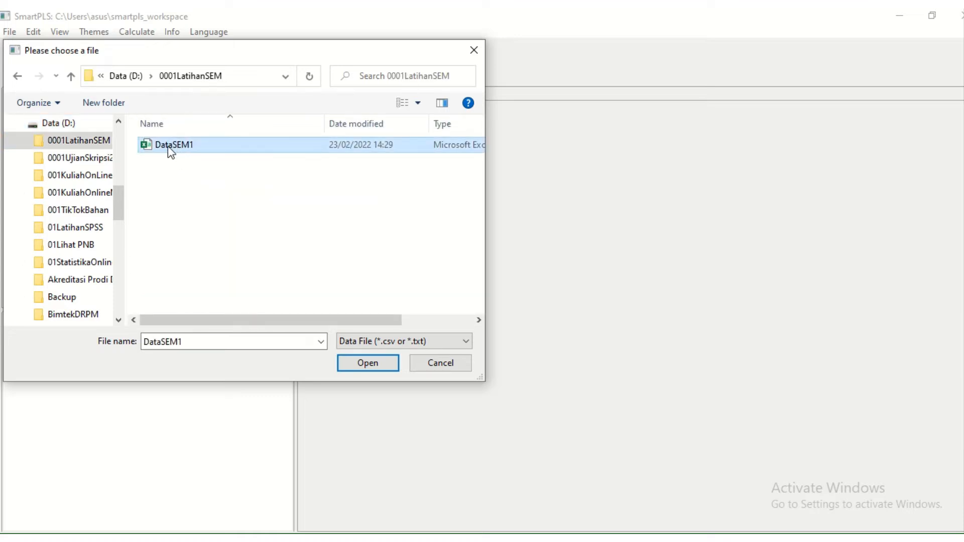
{"action": "left_click", "coordinate": [366, 364]}
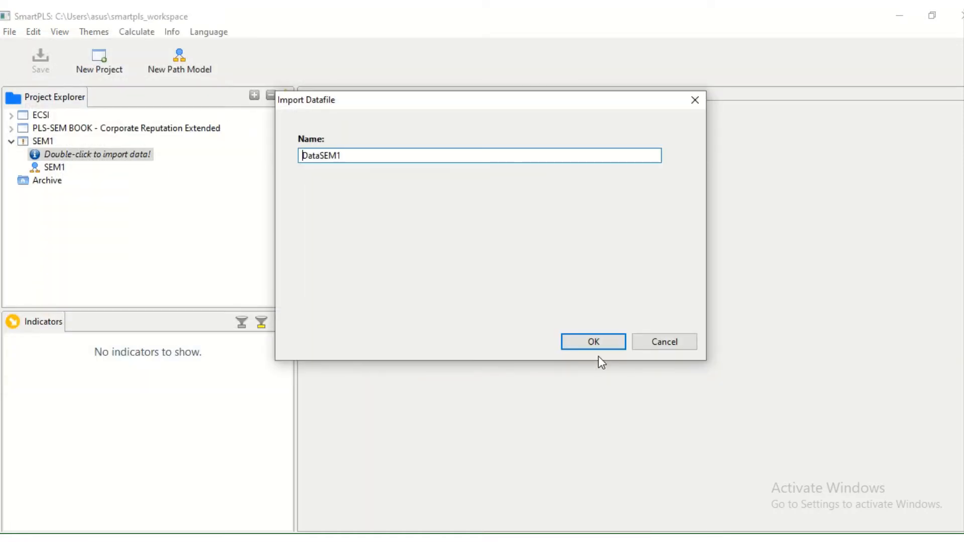
{"action": "left_click", "coordinate": [589, 345]}
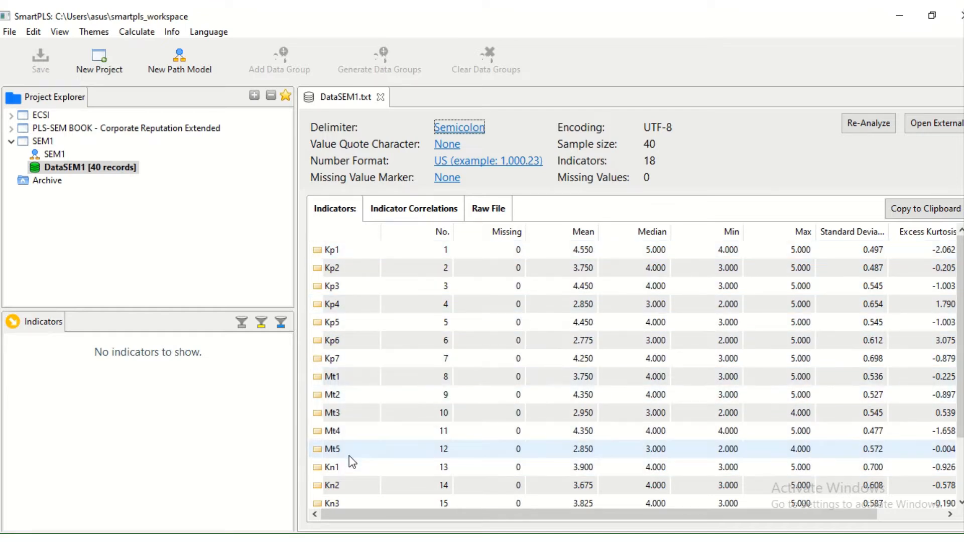
- Review the remaining indicators of the imported data and open the SEM1 path model
{"action": "left_click_drag", "start_coordinate": [959, 323], "coordinate": [959, 379]}
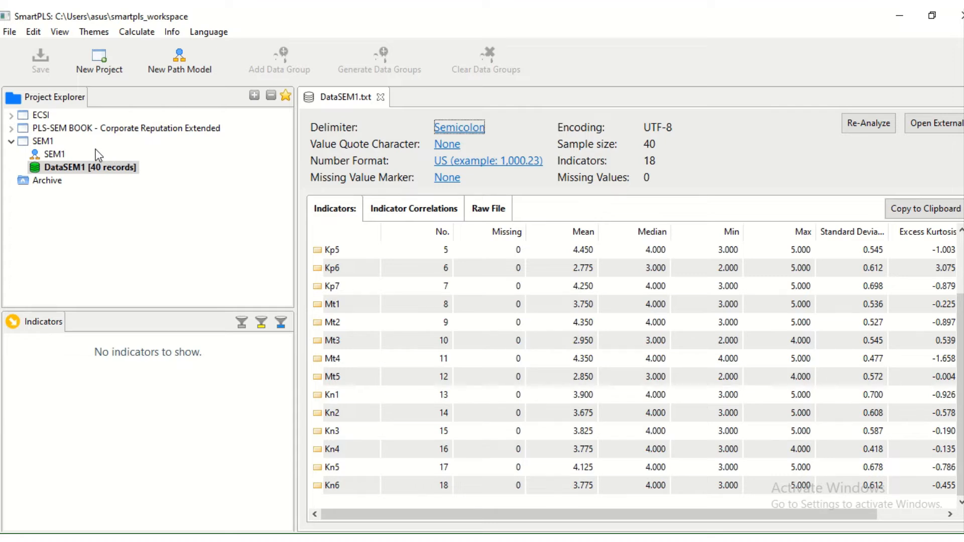
{"action": "left_click", "coordinate": [49, 153]}
{"action": "double_click", "coordinate": [50, 153]}
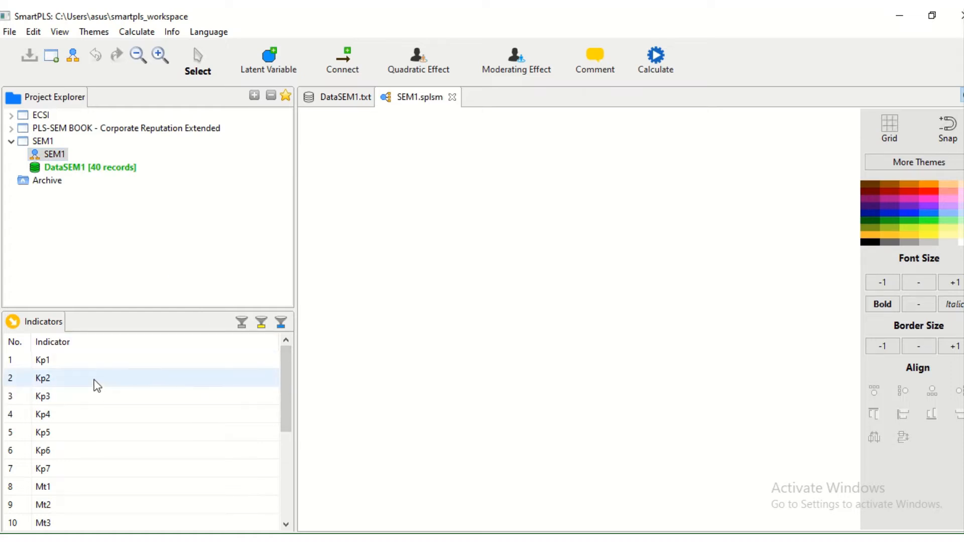
- Add indicators Kp1 through Kp7 together to the upper-left area of the model canvas as one latent variable
{"action": "left_click", "coordinate": [81, 368]}
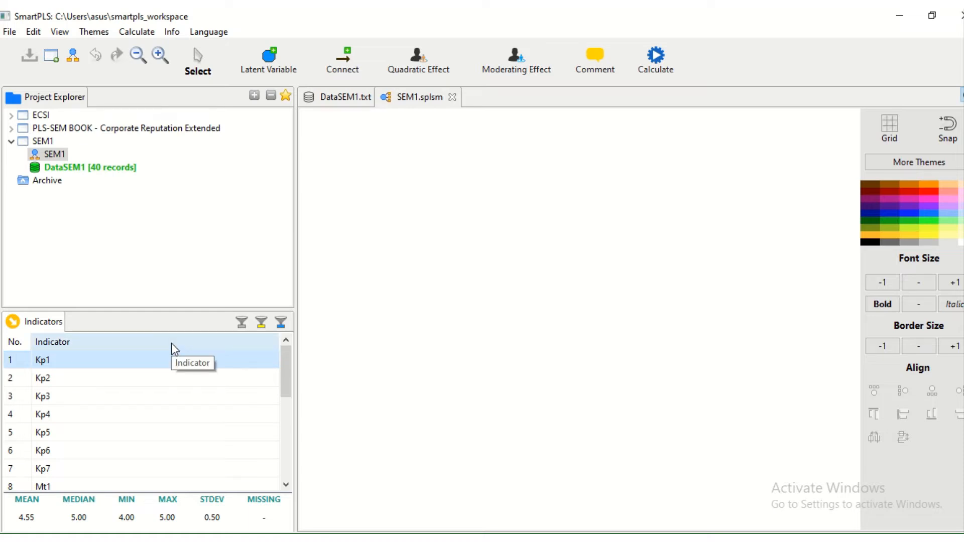
{"action": "key", "text": "shift+Down"}
{"action": "key", "text": "shift+Down"}
{"action": "key", "text": "shift+Down"}
{"action": "key", "text": "shift+Down"}
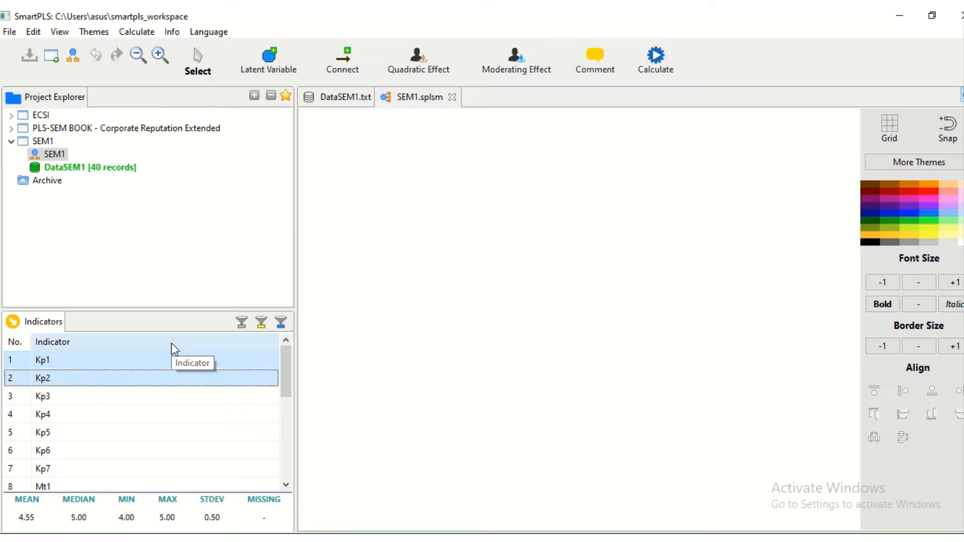
{"action": "key", "text": "shift+Down"}
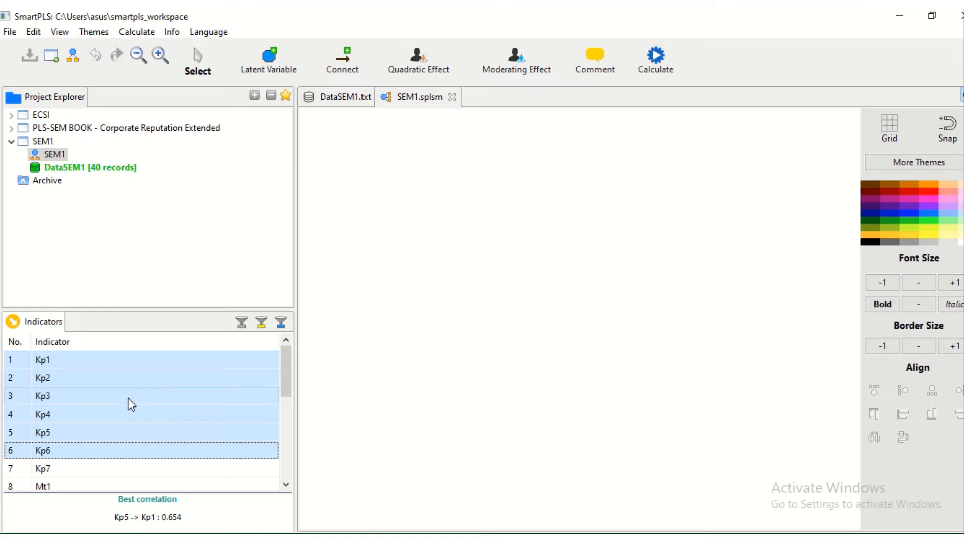
{"action": "key", "text": "shift+Down"}
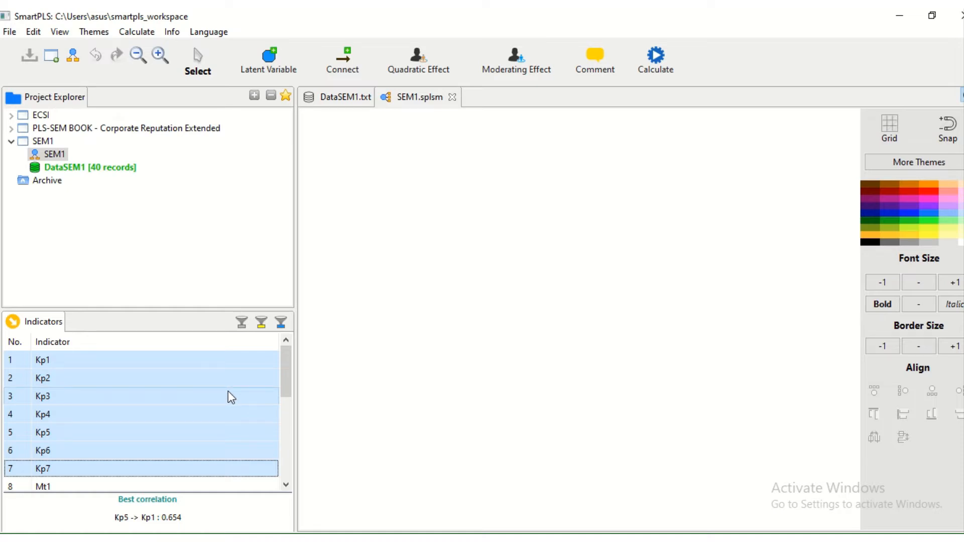
{"action": "left_click_drag", "start_coordinate": [88, 403], "coordinate": [415, 192]}
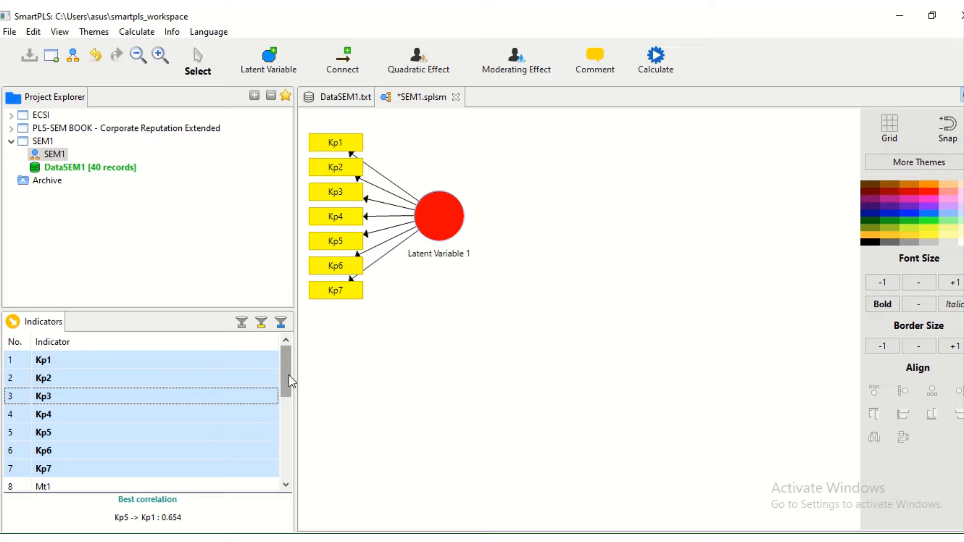
- Add indicators Mt1 through Mt5 together as a second latent variable below the Kp construct
{"action": "left_click_drag", "start_coordinate": [289, 375], "coordinate": [278, 419]}
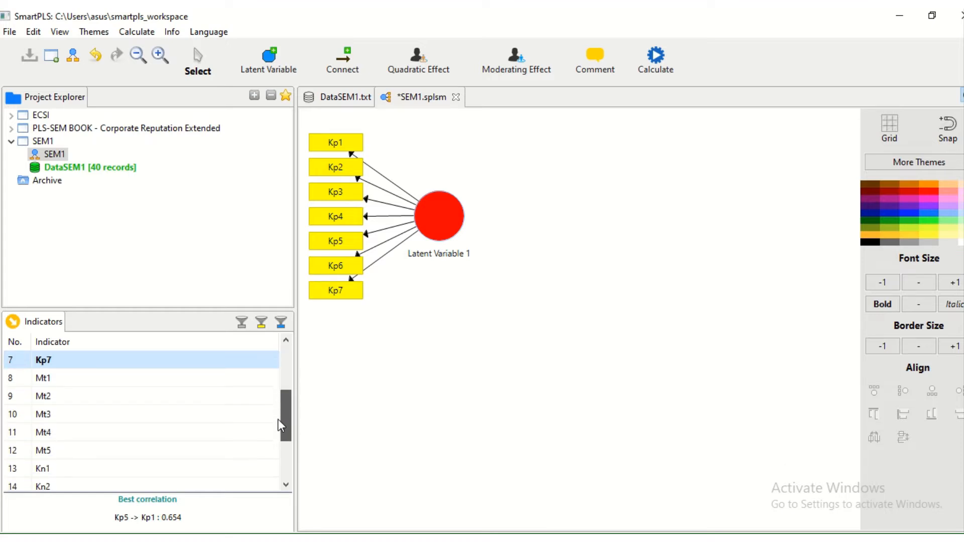
{"action": "left_click", "coordinate": [84, 381]}
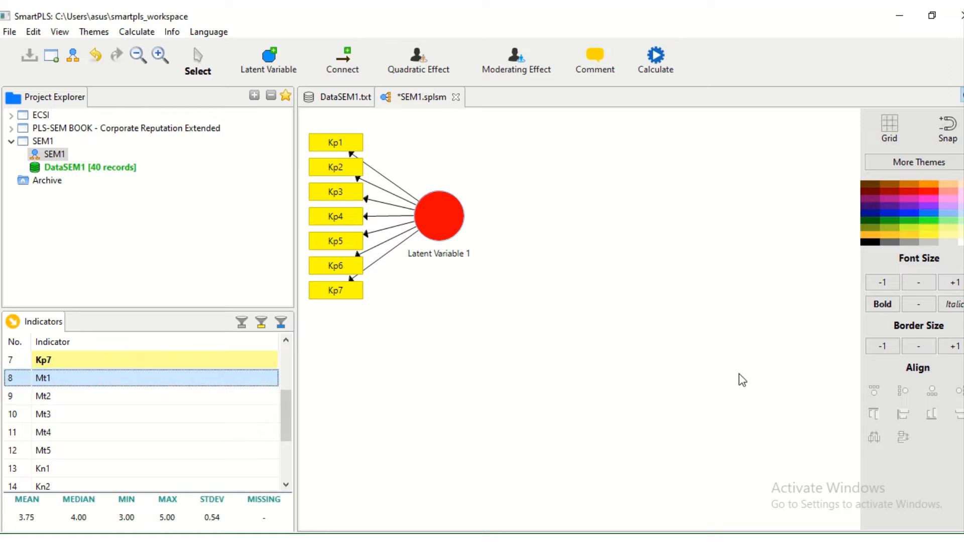
{"action": "key", "text": "shift+Down"}
{"action": "key", "text": "shift+Down"}
{"action": "key", "text": "shift+Down"}
{"action": "key", "text": "shift+Down"}
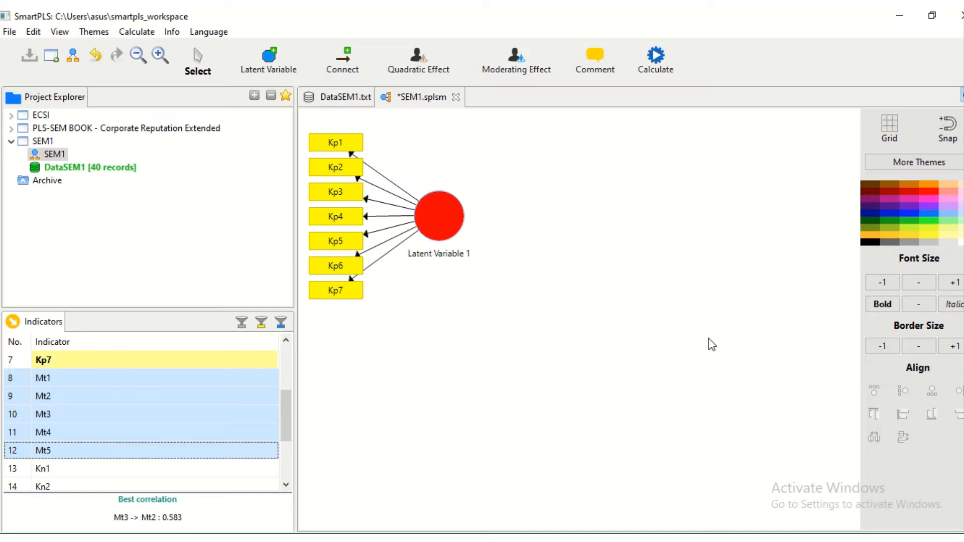
{"action": "left_click_drag", "start_coordinate": [112, 415], "coordinate": [421, 400]}
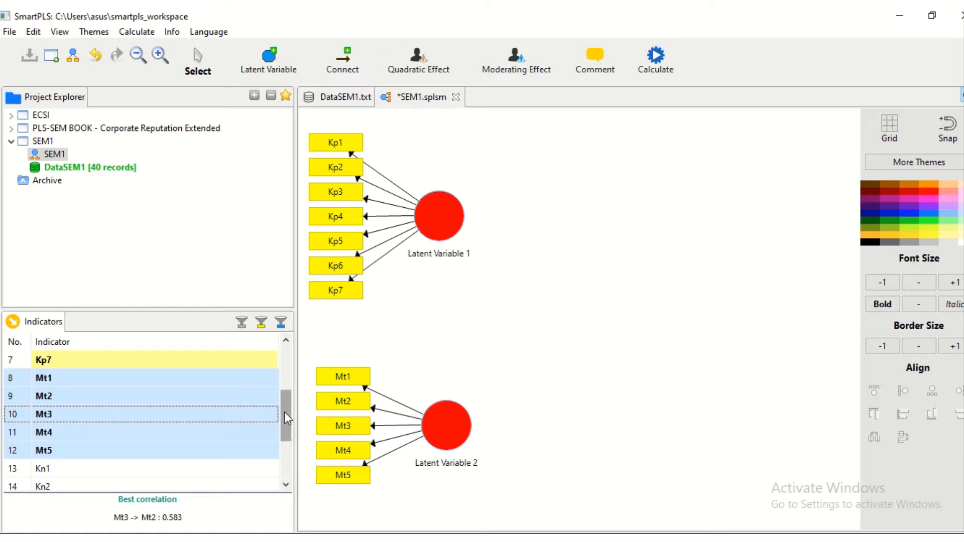
- Add indicators Kn1 through Kn6 together as a third latent variable to the right of the Kp and Mt constructs
{"action": "left_click_drag", "start_coordinate": [284, 412], "coordinate": [279, 441]}
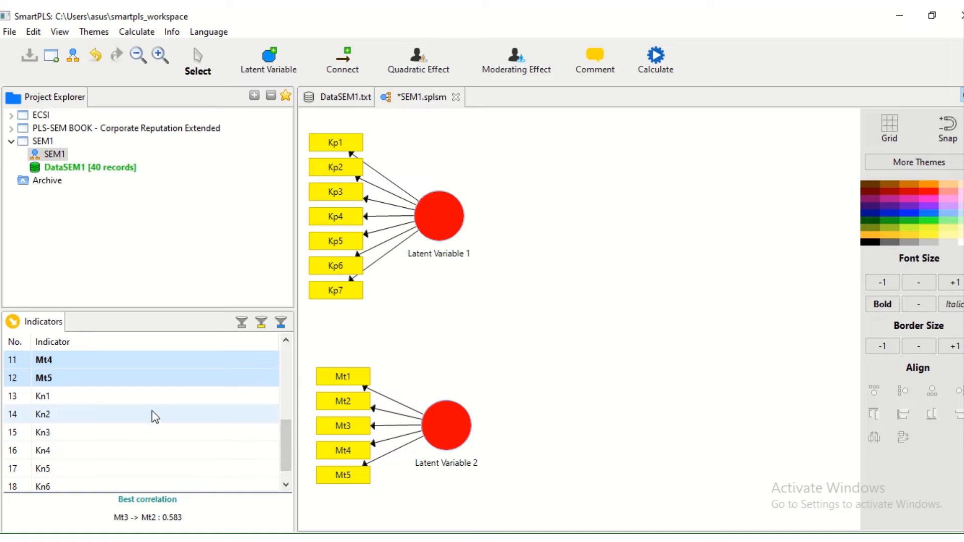
{"action": "left_click", "coordinate": [90, 396]}
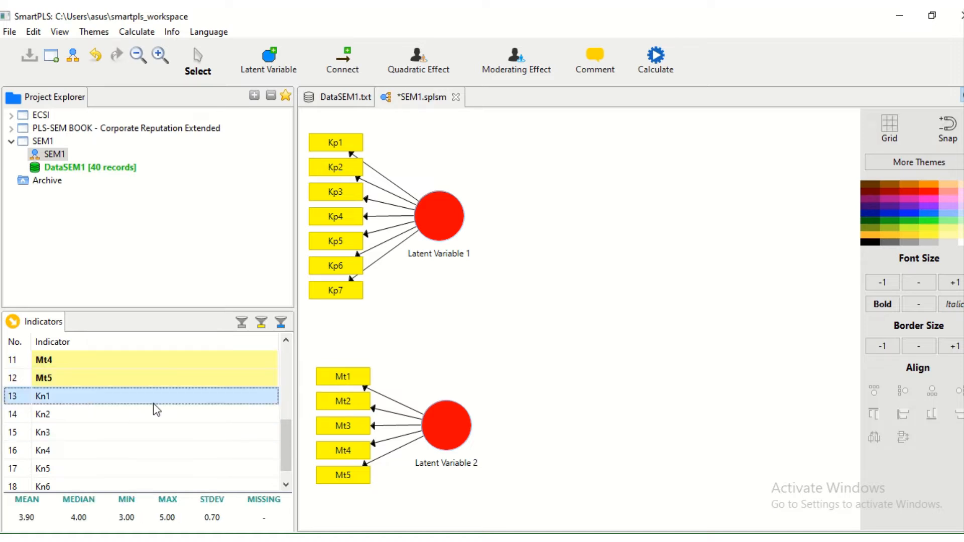
{"action": "key", "text": "shift+Down"}
{"action": "key", "text": "shift+Down"}
{"action": "key", "text": "shift+Down"}
{"action": "key", "text": "shift+Down"}
{"action": "key", "text": "shift+Down"}
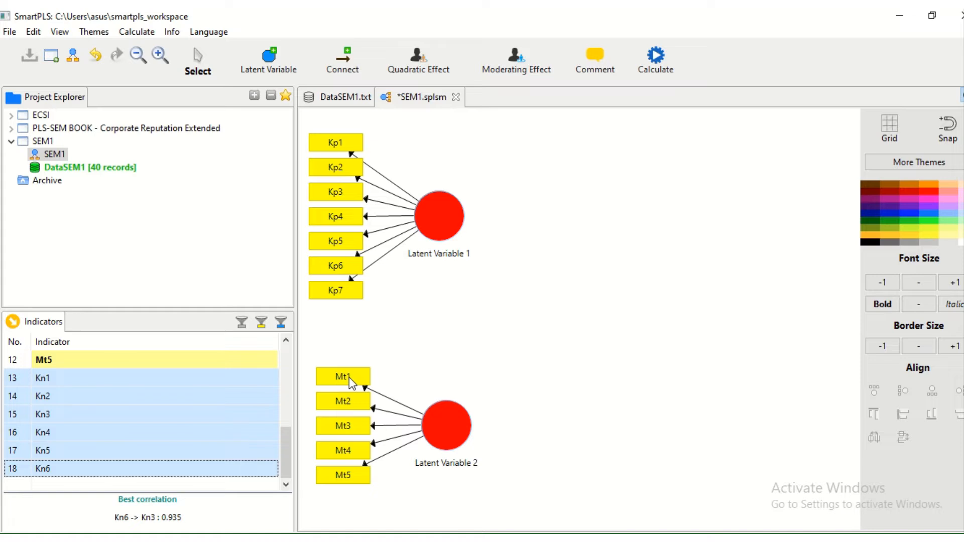
{"action": "left_click", "coordinate": [131, 420]}
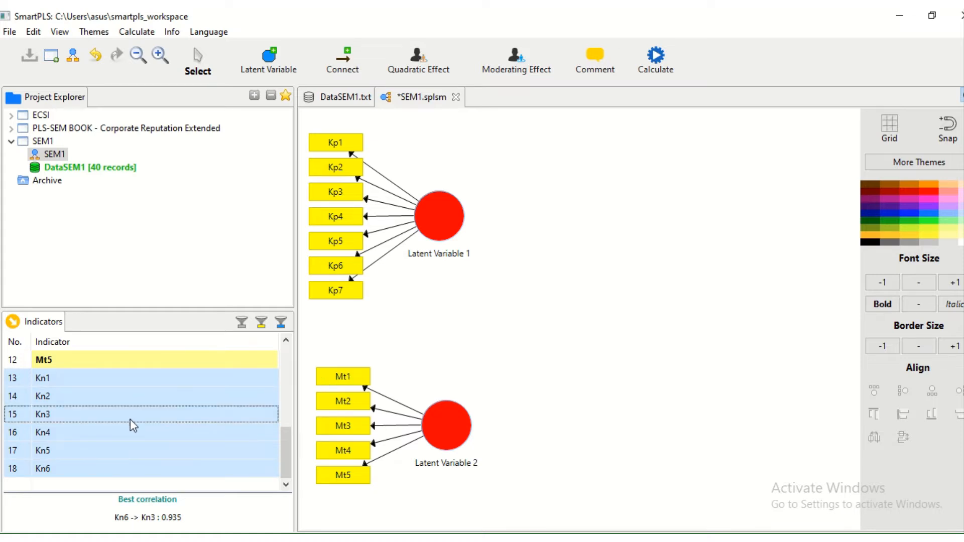
{"action": "left_click_drag", "start_coordinate": [131, 419], "coordinate": [661, 294]}
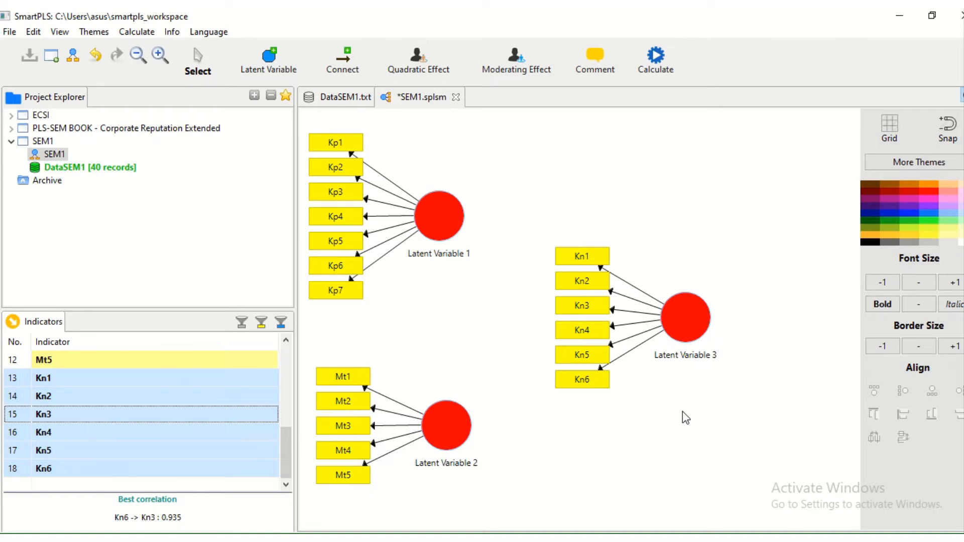
- Move indicators Kn1 through Kn6 together to the right-hand side of their latent variable's circle
{"action": "left_click", "coordinate": [599, 262]}
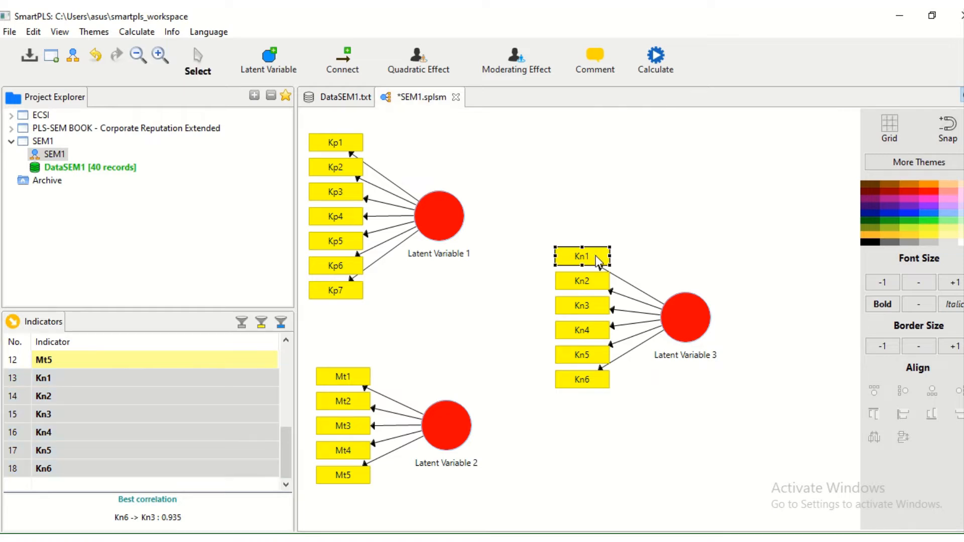
{"action": "left_click", "coordinate": [593, 284], "text": "ctrl"}
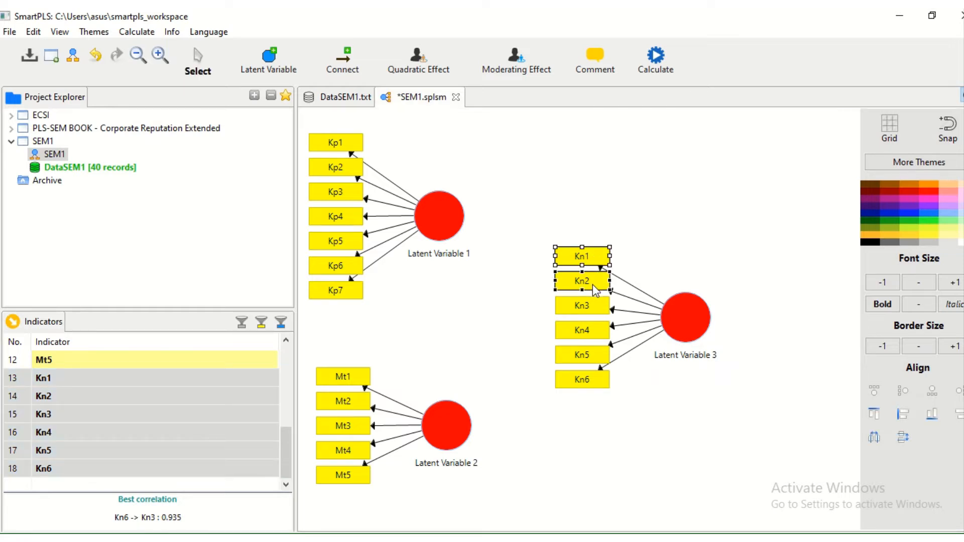
{"action": "left_click", "coordinate": [592, 308], "text": "ctrl"}
{"action": "left_click", "coordinate": [591, 333], "text": "ctrl"}
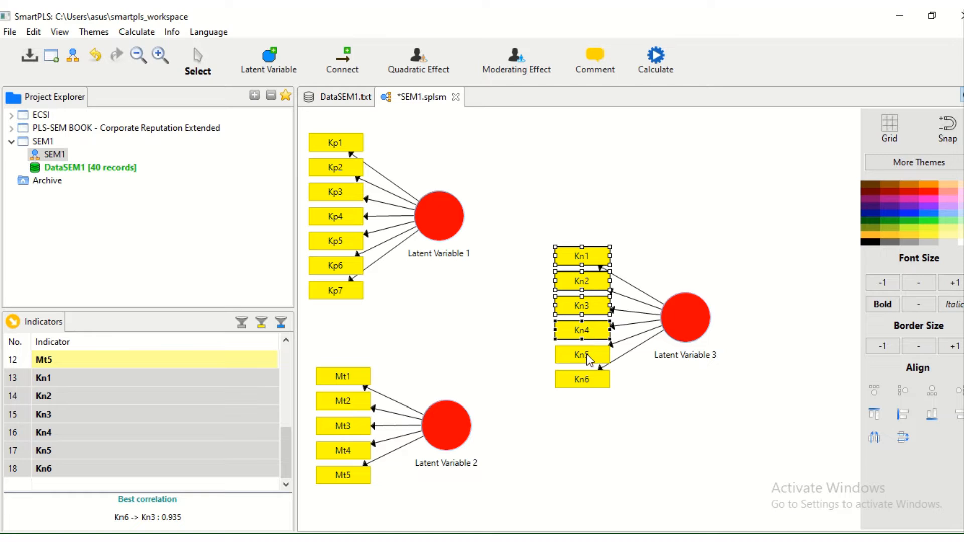
{"action": "left_click", "coordinate": [591, 359], "text": "ctrl"}
{"action": "left_click", "coordinate": [585, 384], "text": "ctrl"}
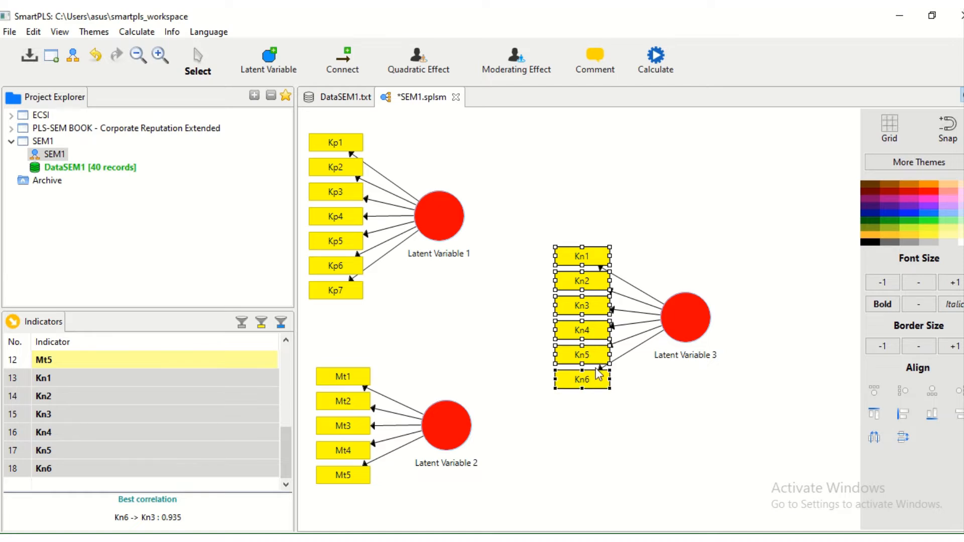
{"action": "left_click_drag", "start_coordinate": [576, 311], "coordinate": [782, 312]}
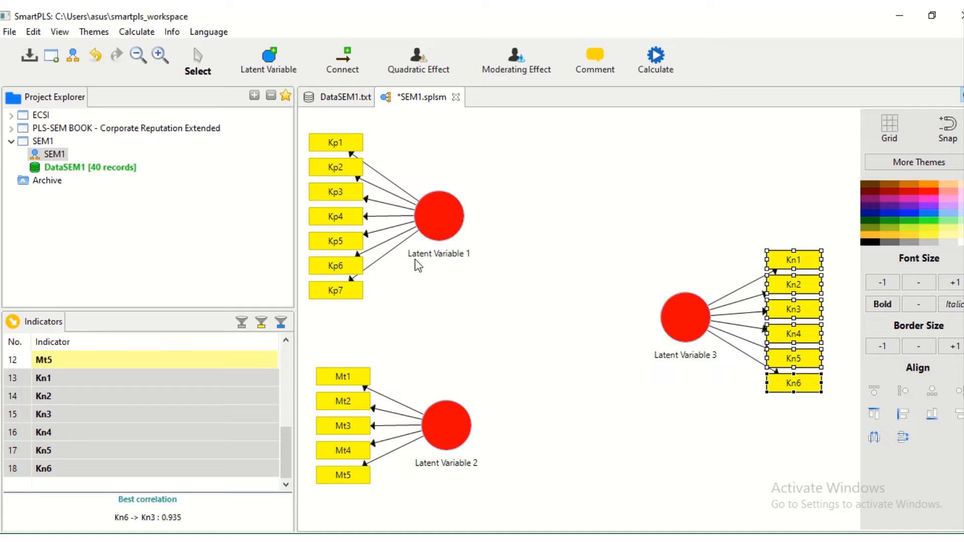
- Rename the latent variable measured by Kp1 through Kp7 as Kepemimpin
{"action": "mouse_move", "coordinate": [415, 259]}
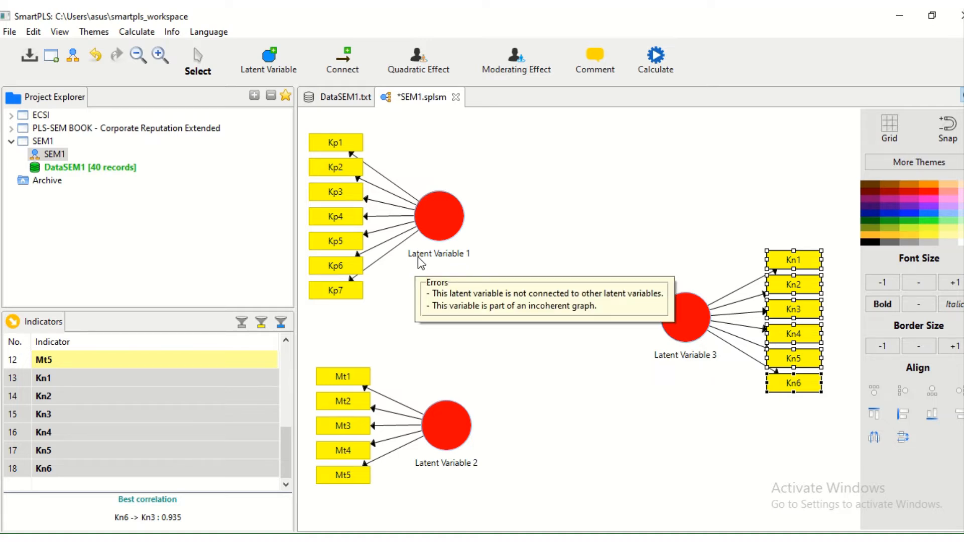
{"action": "left_click", "coordinate": [440, 216]}
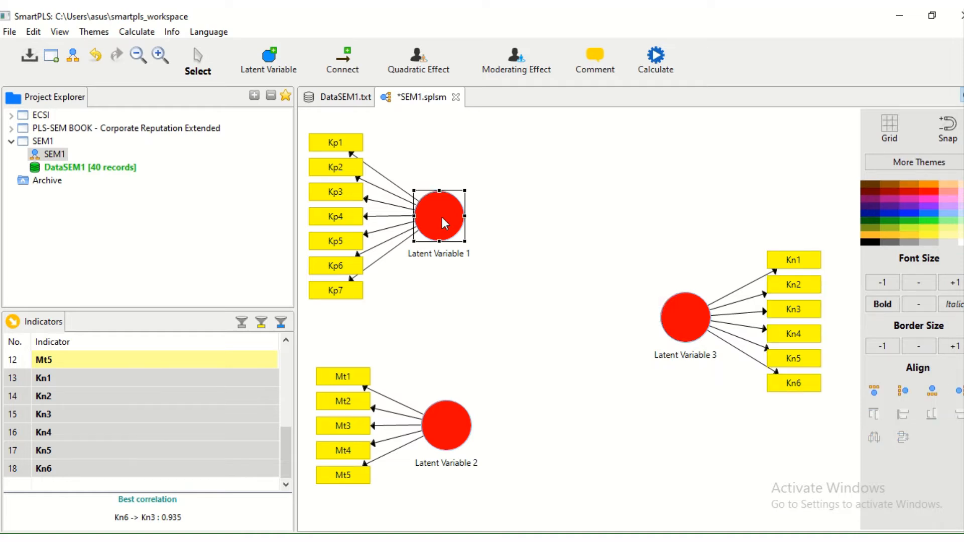
{"action": "right_click", "coordinate": [442, 217]}
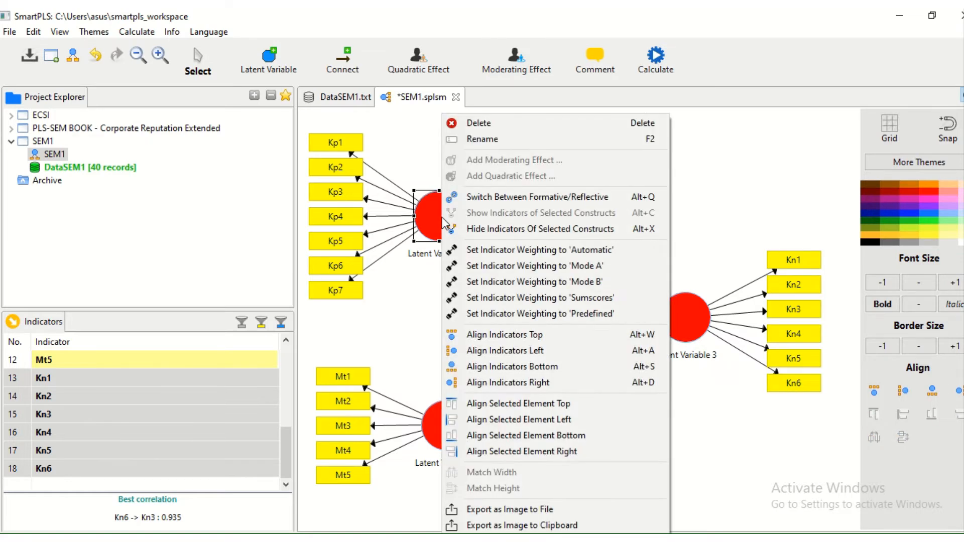
{"action": "left_click", "coordinate": [484, 143]}
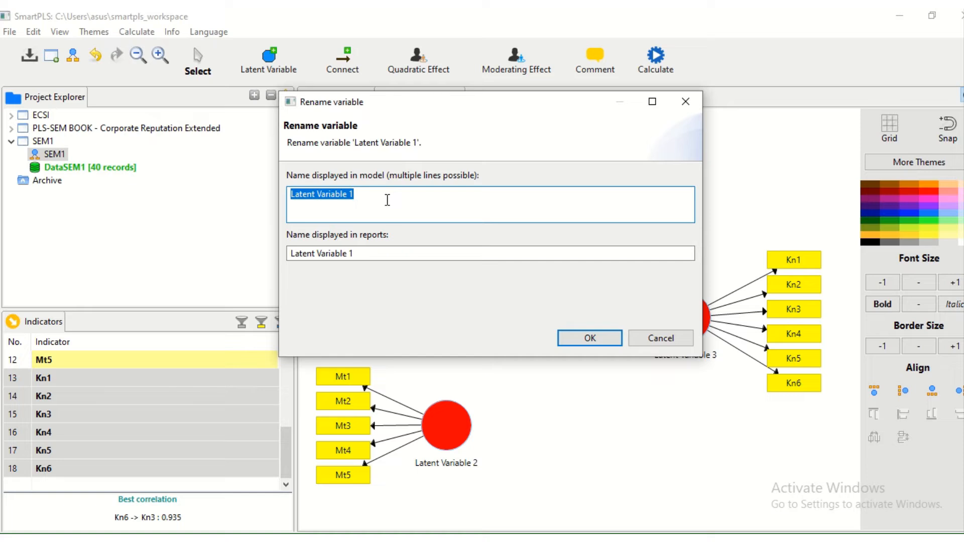
{"action": "type", "text": "K"}
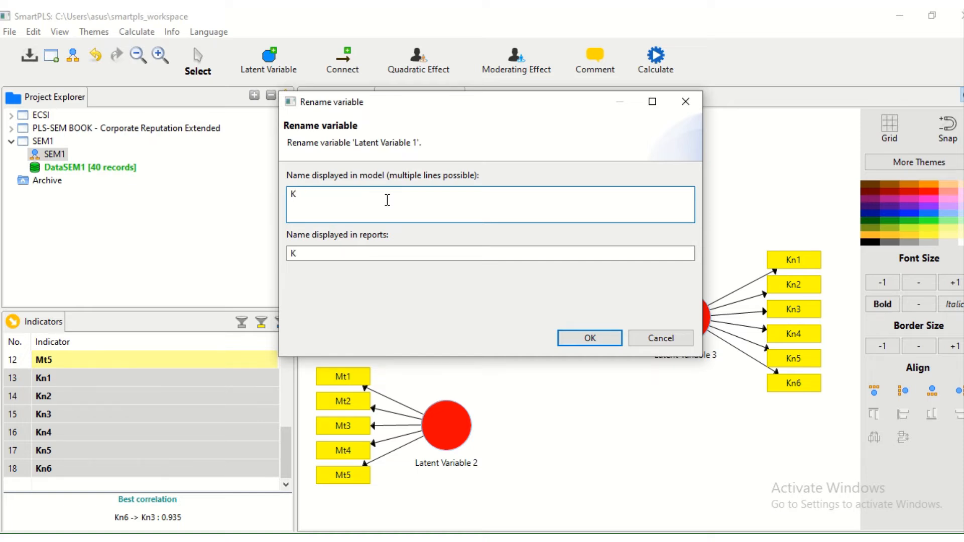
{"action": "type", "text": "wpwmimpinN"}
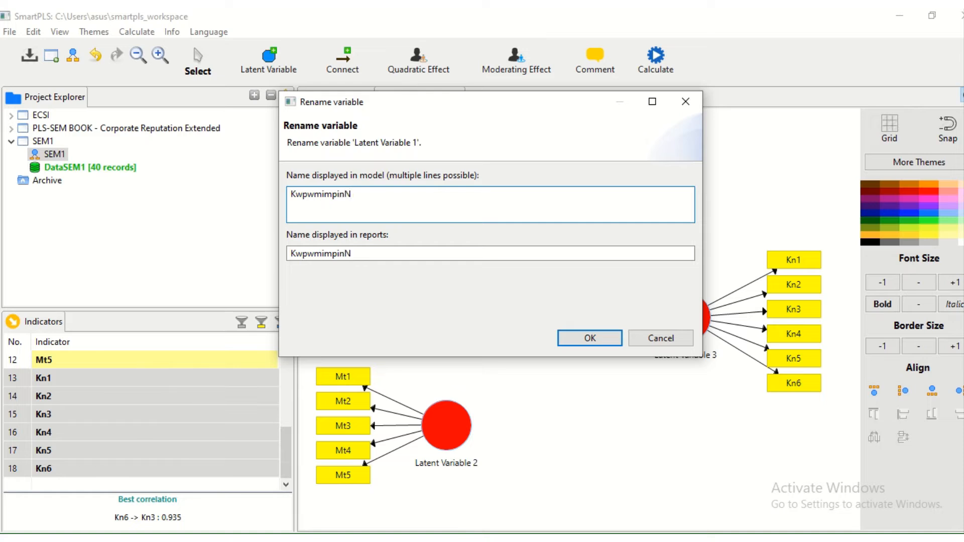
{"action": "key", "text": "BackSpace"}
{"action": "type", "text": "N"}
{"action": "key", "text": "BackSpace"}
{"action": "type", "text": "n"}
{"action": "key", "text": "BackSpace"}
{"action": "left_click", "coordinate": [305, 198]}
{"action": "key", "text": "BackSpace"}
{"action": "type", "text": "e"}
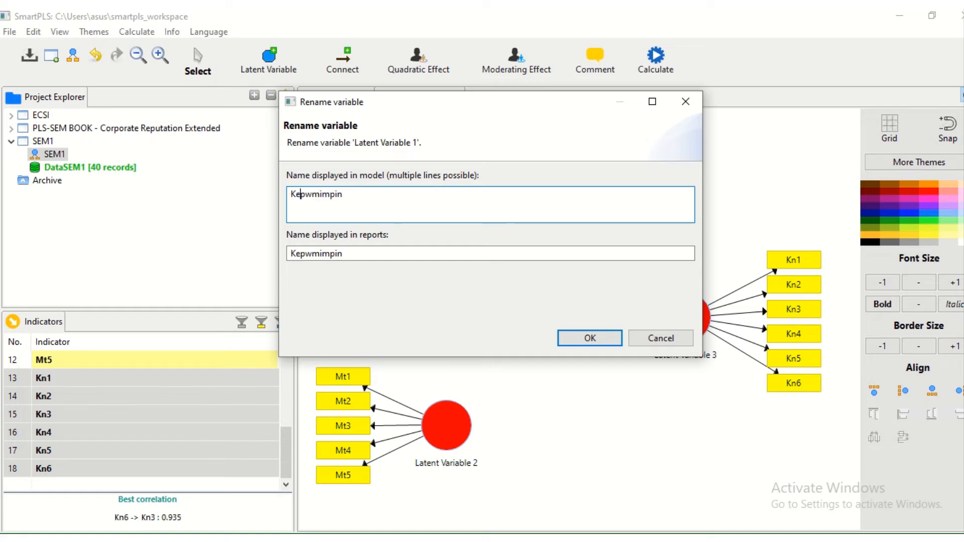
{"action": "left_click", "coordinate": [313, 195]}
{"action": "key", "text": "BackSpace"}
{"action": "type", "text": "e"}
{"action": "left_click", "coordinate": [593, 339]}
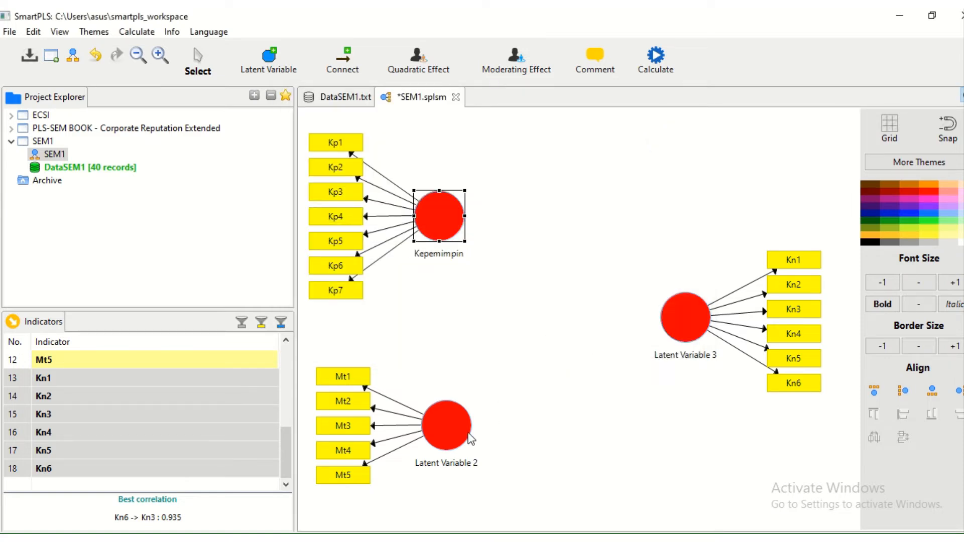
- Rename the latent variable measured by Mt1 through Mt5 as Motivasi
{"action": "left_click", "coordinate": [449, 427]}
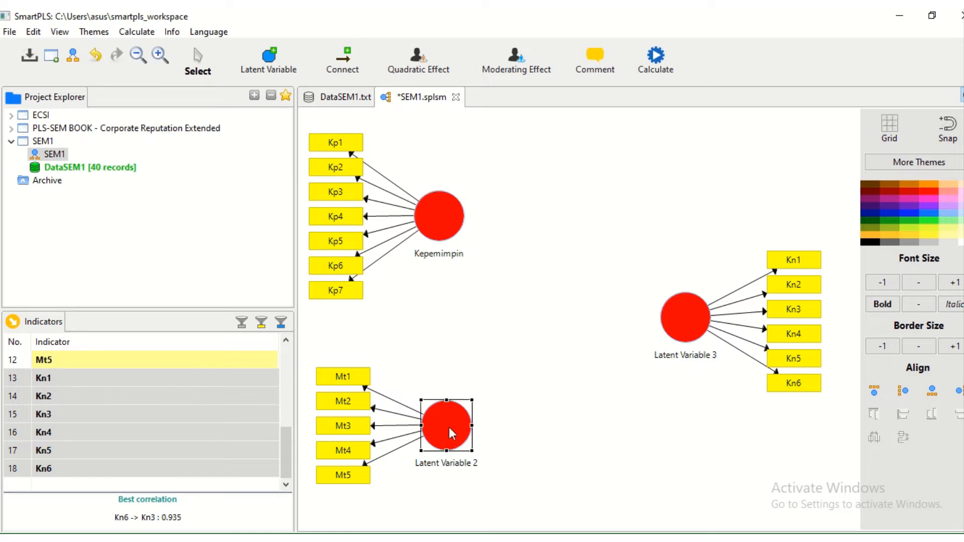
{"action": "right_click", "coordinate": [449, 425]}
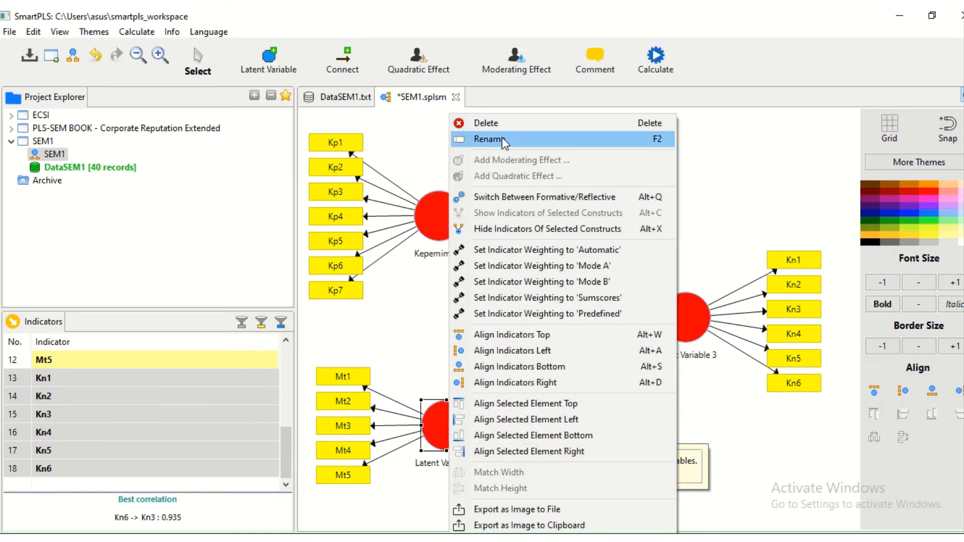
{"action": "left_click", "coordinate": [502, 139]}
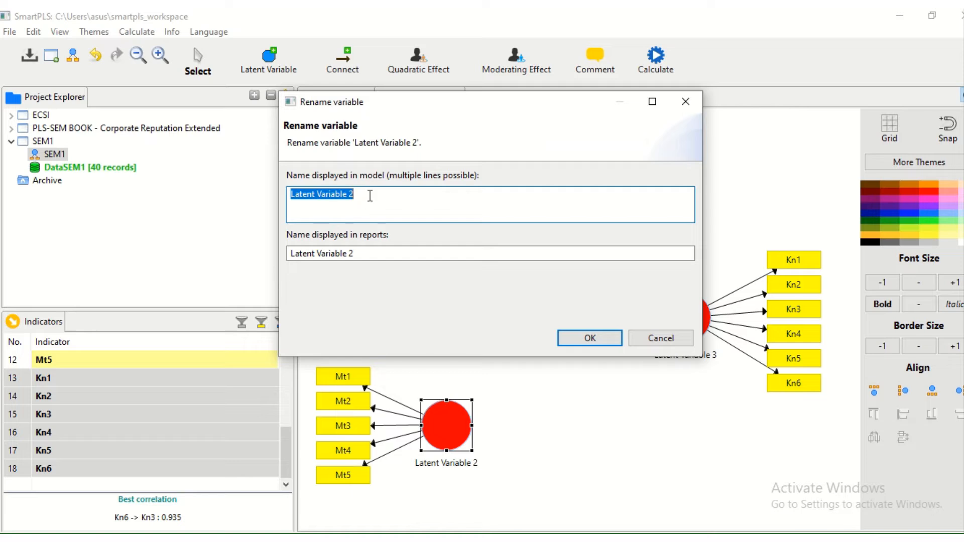
{"action": "left_click", "coordinate": [370, 196]}
{"action": "type", "text": "M"}
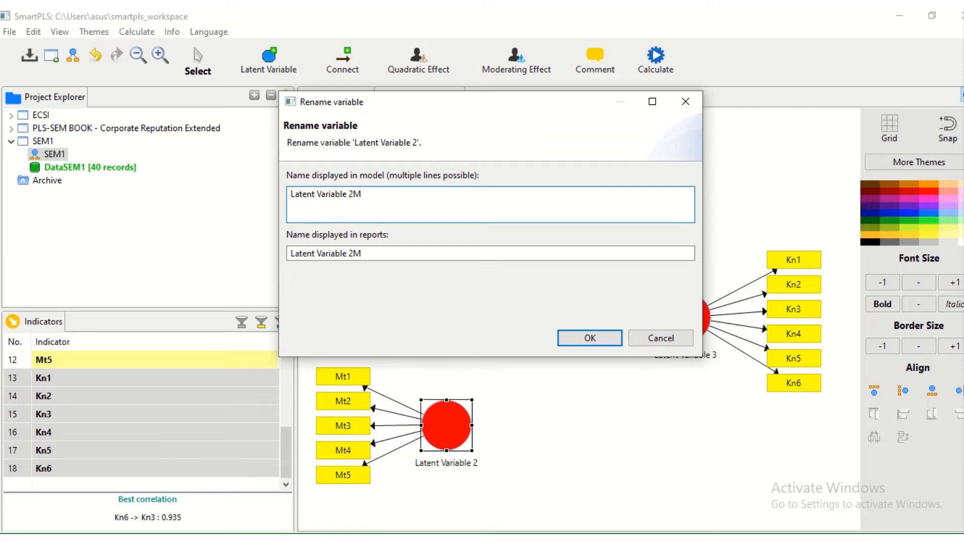
{"action": "key", "text": "BackSpace"}
{"action": "key", "text": "BackSpace"}
{"action": "key", "text": "BackSpace"}
{"action": "key", "text": "BackSpace"}
{"action": "key", "text": "BackSpace"}
{"action": "key", "text": "BackSpace"}
{"action": "key", "text": "BackSpace"}
{"action": "key", "text": "BackSpace"}
{"action": "key", "text": "BackSpace"}
{"action": "key", "text": "BackSpace"}
{"action": "key", "text": "BackSpace"}
{"action": "key", "text": "BackSpace"}
{"action": "key", "text": "BackSpace"}
{"action": "key", "text": "BackSpace"}
{"action": "key", "text": "BackSpace"}
{"action": "key", "text": "BackSpace"}
{"action": "key", "text": "BackSpace"}
{"action": "key", "text": "BackSpace"}
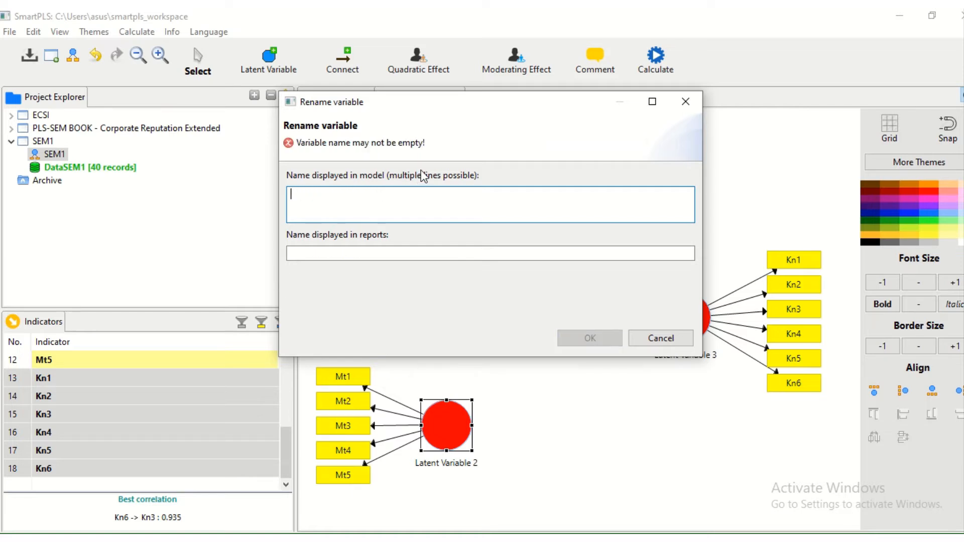
{"action": "type", "text": "Motivasi"}
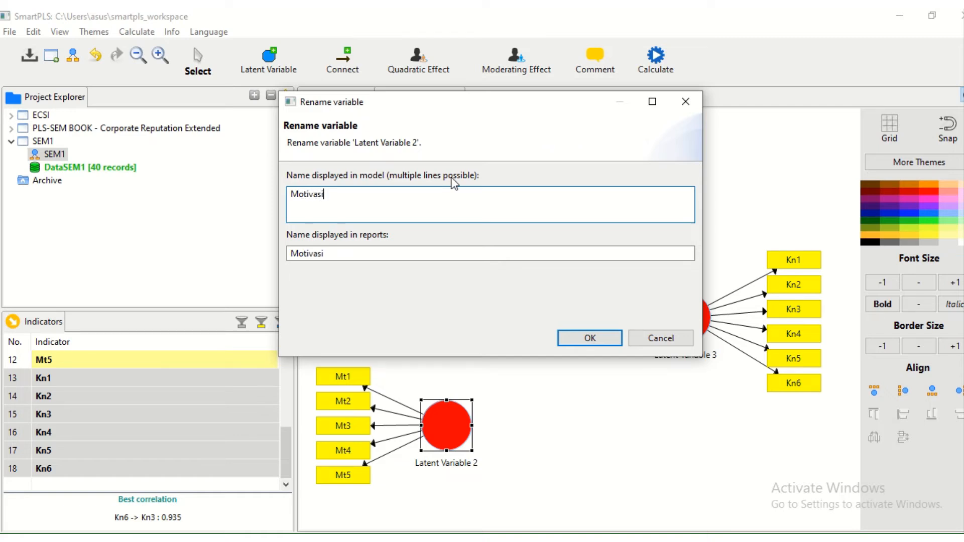
{"action": "left_click", "coordinate": [602, 344]}
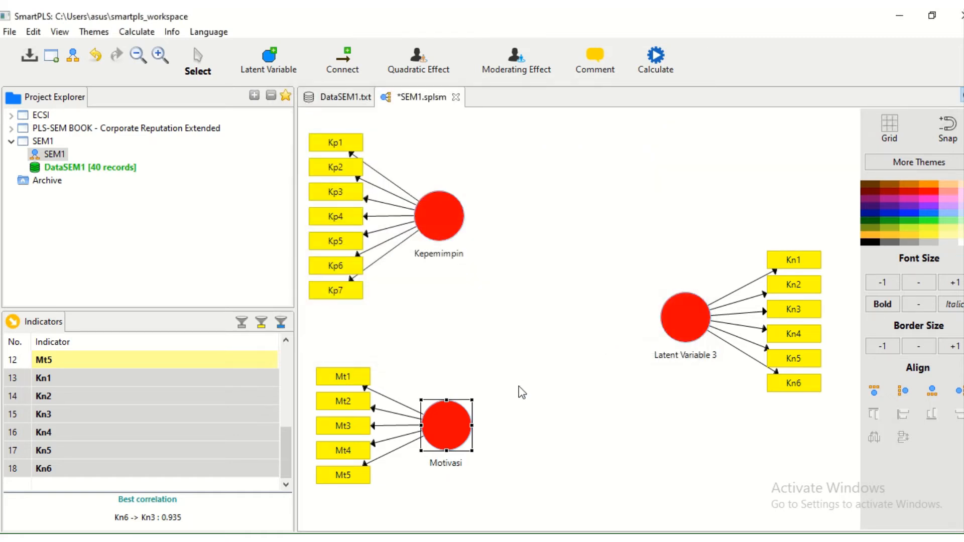
- Rename the latent variable measured by Kn1 through Kn6 as Kinerja and clear the selection
{"action": "left_click", "coordinate": [692, 325]}
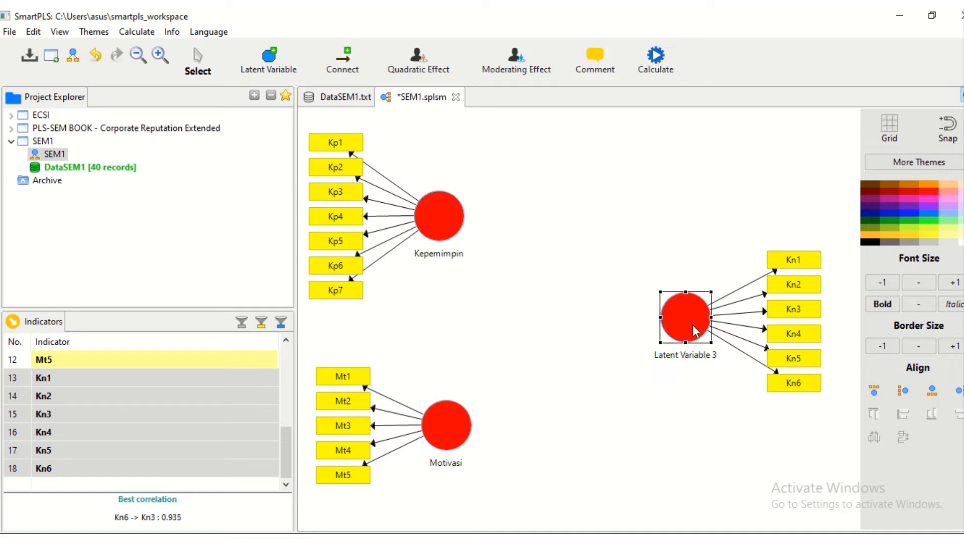
{"action": "right_click", "coordinate": [688, 319]}
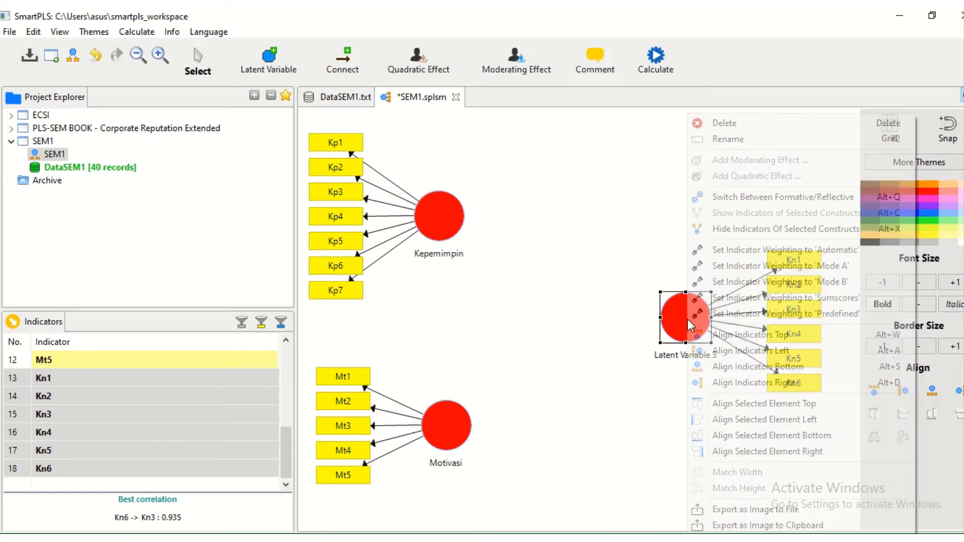
{"action": "left_click", "coordinate": [727, 140]}
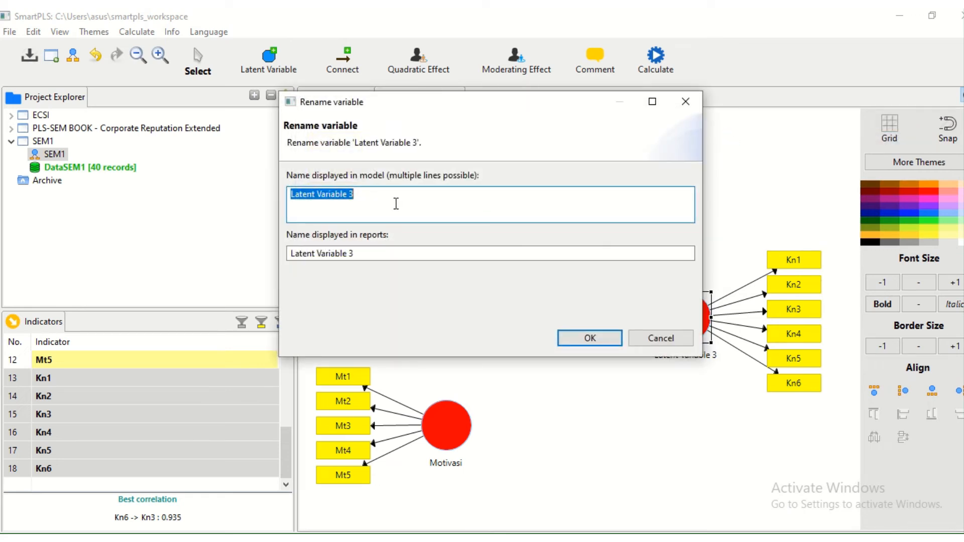
{"action": "type", "text": "Kinerja"}
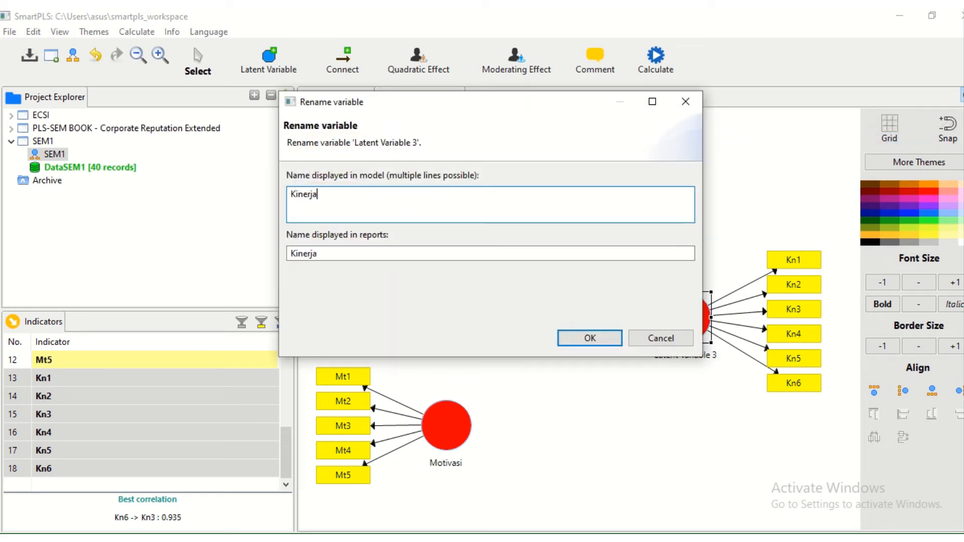
{"action": "left_click", "coordinate": [594, 340]}
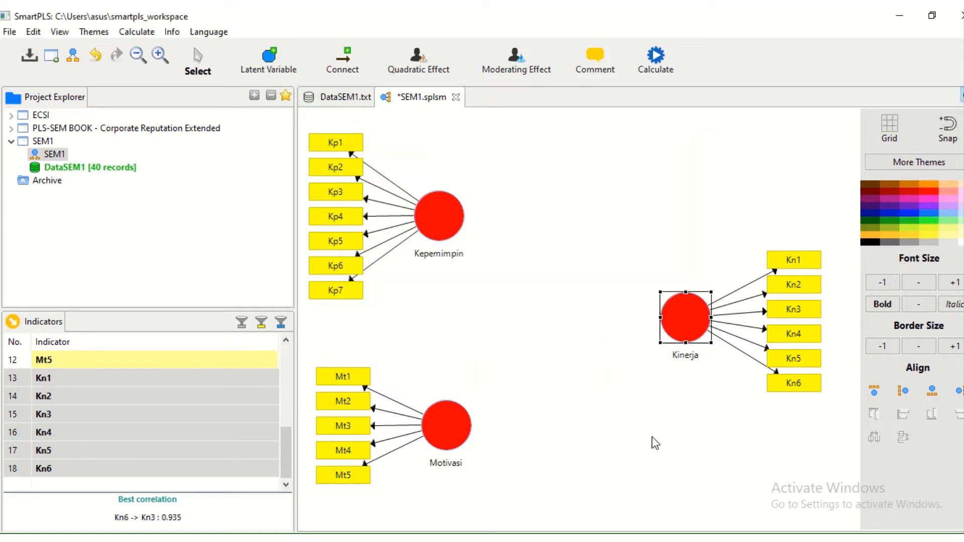
{"action": "left_click", "coordinate": [654, 435]}
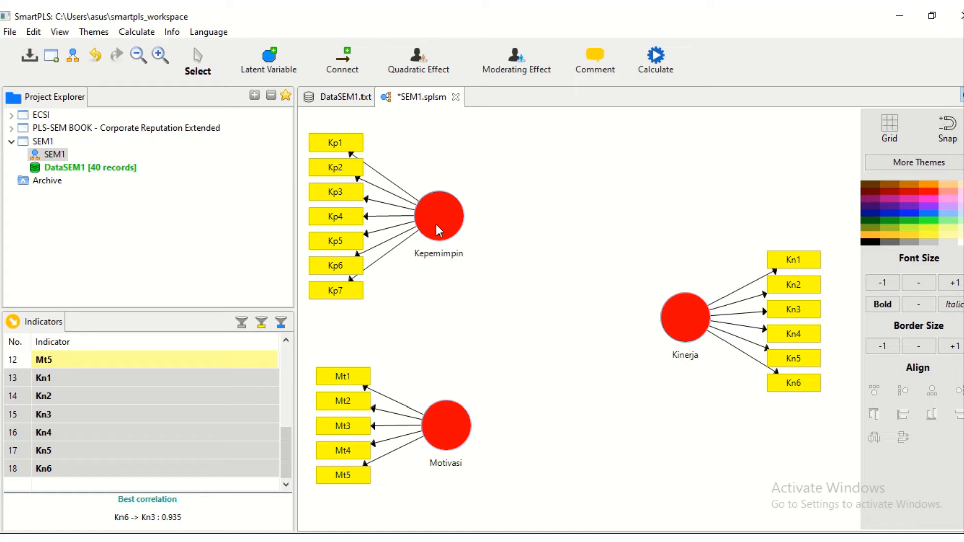
- Connect Kepemimpin to Kinerja and Motivasi to Kinerja with structural paths pointing at Kinerja
{"action": "mouse_move", "coordinate": [436, 225]}
{"action": "left_click", "coordinate": [344, 65]}
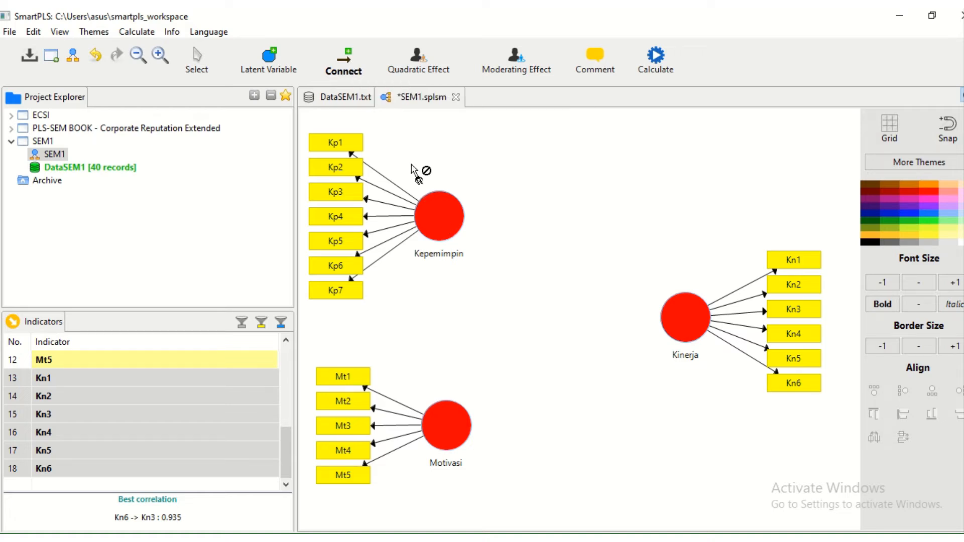
{"action": "left_click_drag", "start_coordinate": [462, 232], "coordinate": [675, 317]}
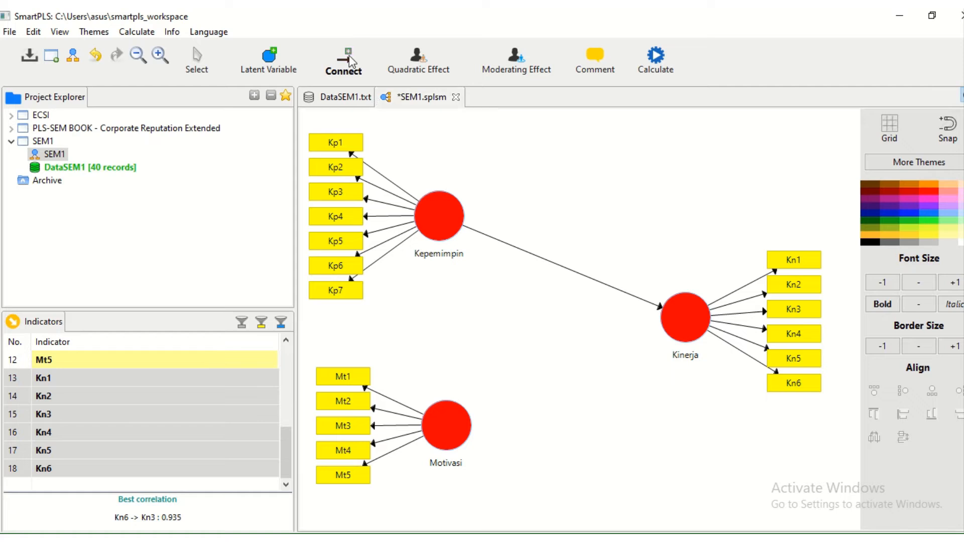
{"action": "left_click_drag", "start_coordinate": [459, 430], "coordinate": [668, 335]}
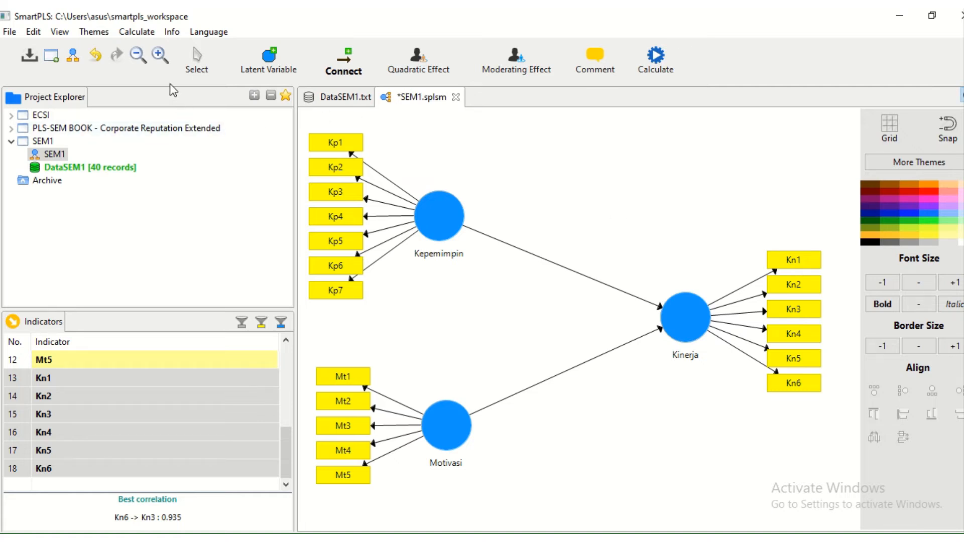
- Run the PLS Algorithm on the path model with the default Path weighting scheme, 300 maximum iterations and stop criterion 7
{"action": "left_click", "coordinate": [135, 32]}
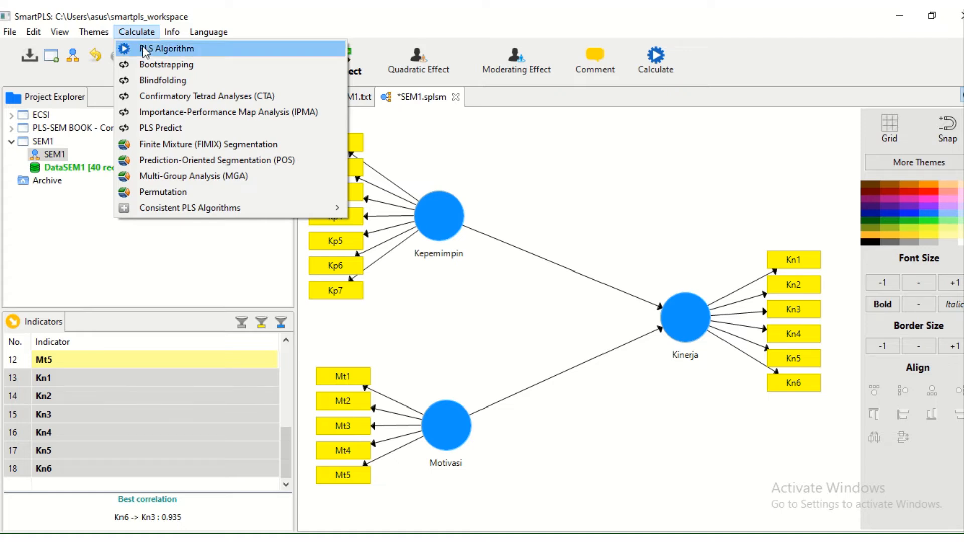
{"action": "left_click", "coordinate": [146, 49]}
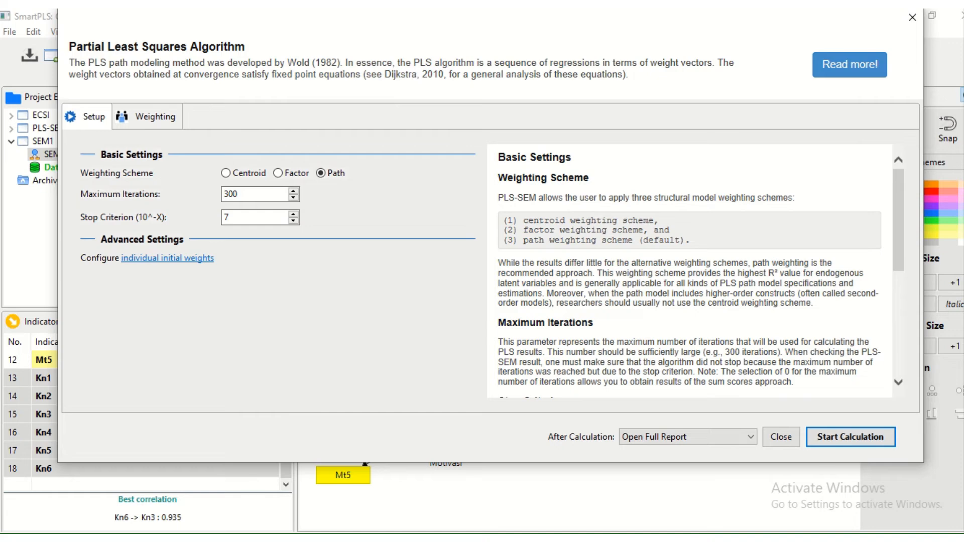
{"action": "left_click", "coordinate": [849, 437]}
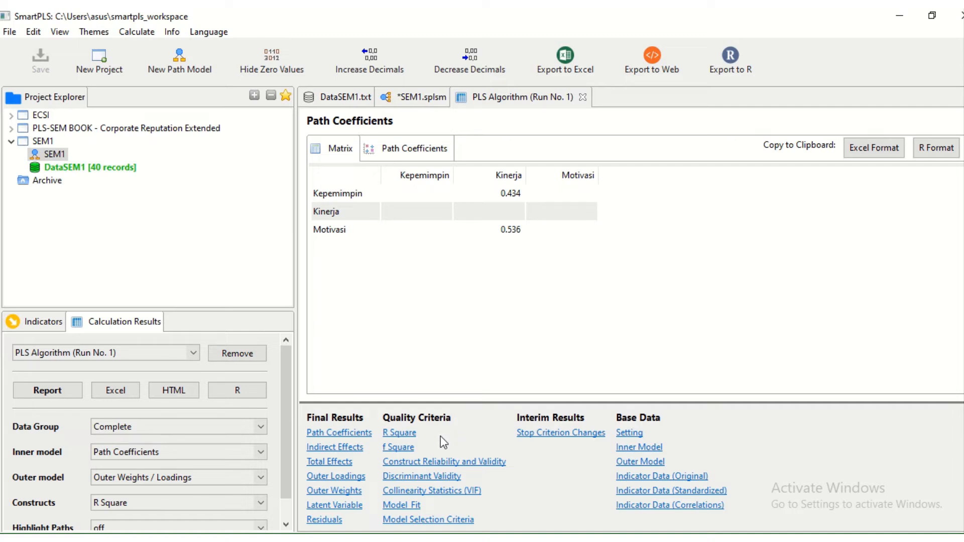
- Examine the Outer Loadings of all indicators in the PLS Algorithm report
{"action": "left_click", "coordinate": [345, 480]}
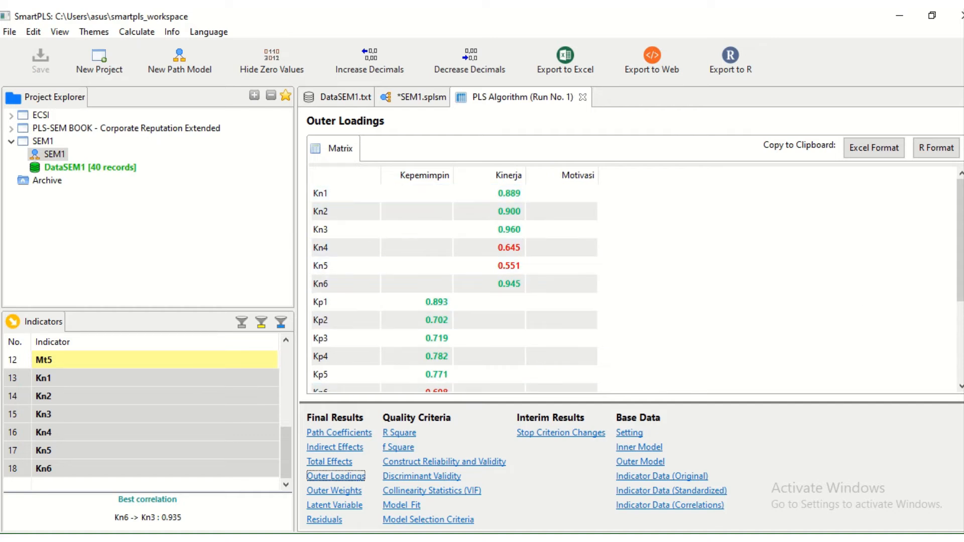
{"action": "mouse_move", "coordinate": [960, 229]}
{"action": "left_mouse_down"}
{"action": "mouse_move", "coordinate": [951, 300]}
{"action": "mouse_move", "coordinate": [960, 211]}
{"action": "left_mouse_up"}
{"action": "left_click_drag", "start_coordinate": [960, 233], "coordinate": [960, 238]}
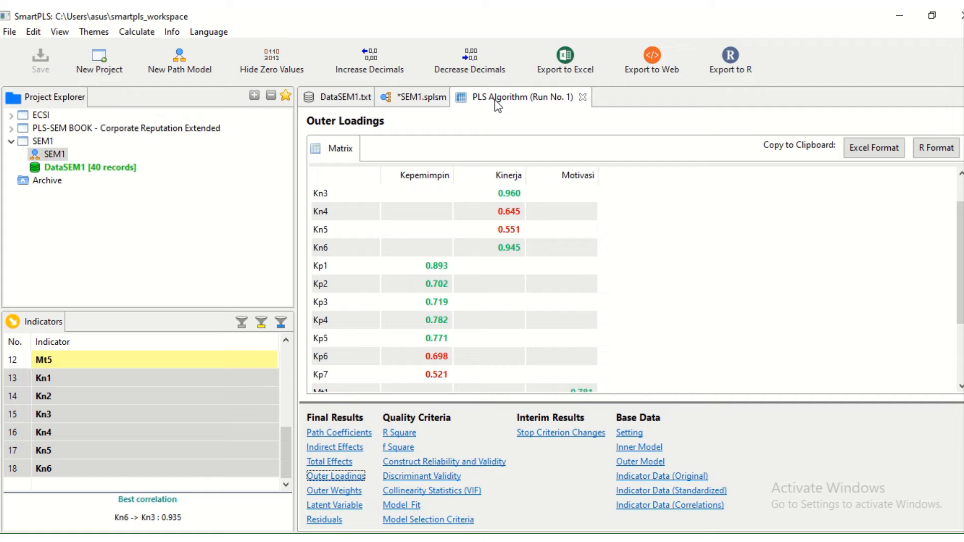
- Delete the indicators Kp7 and Kn5 together from the SEM1 path model
{"action": "left_click", "coordinate": [406, 100]}
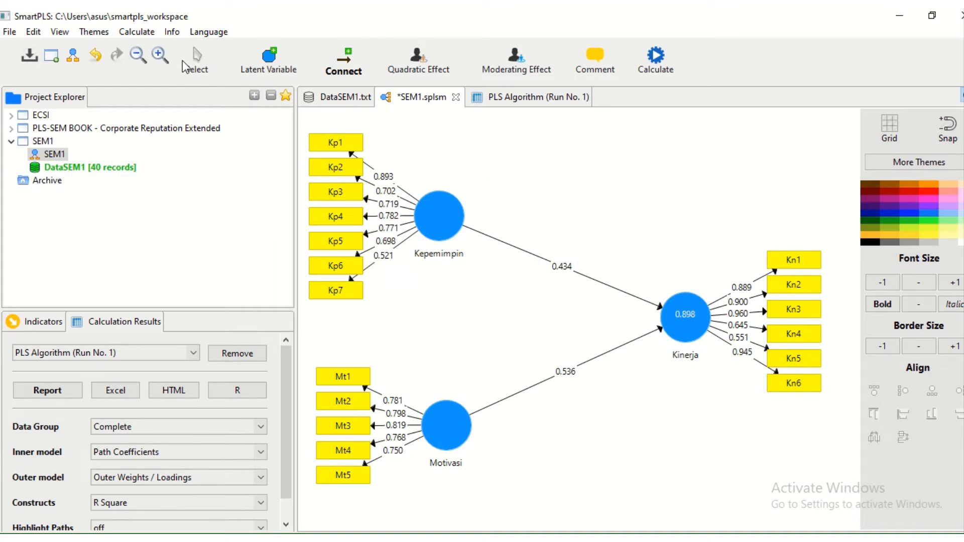
{"action": "left_click", "coordinate": [195, 58]}
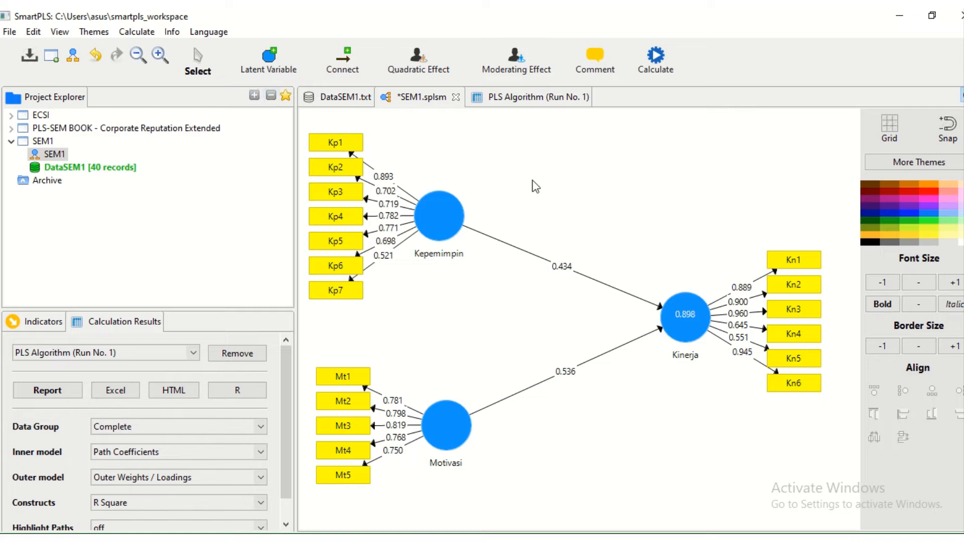
{"action": "left_click", "coordinate": [336, 292]}
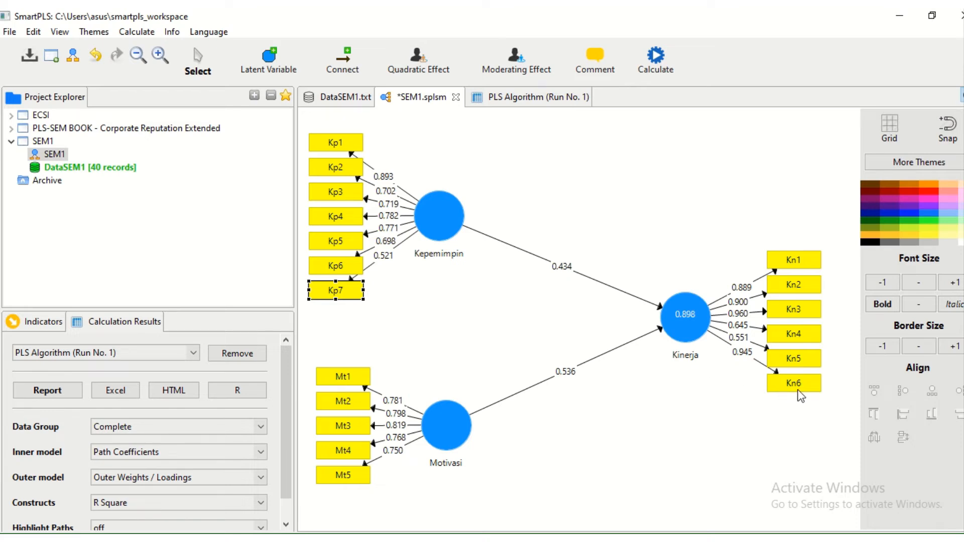
{"action": "left_click", "coordinate": [802, 362]}
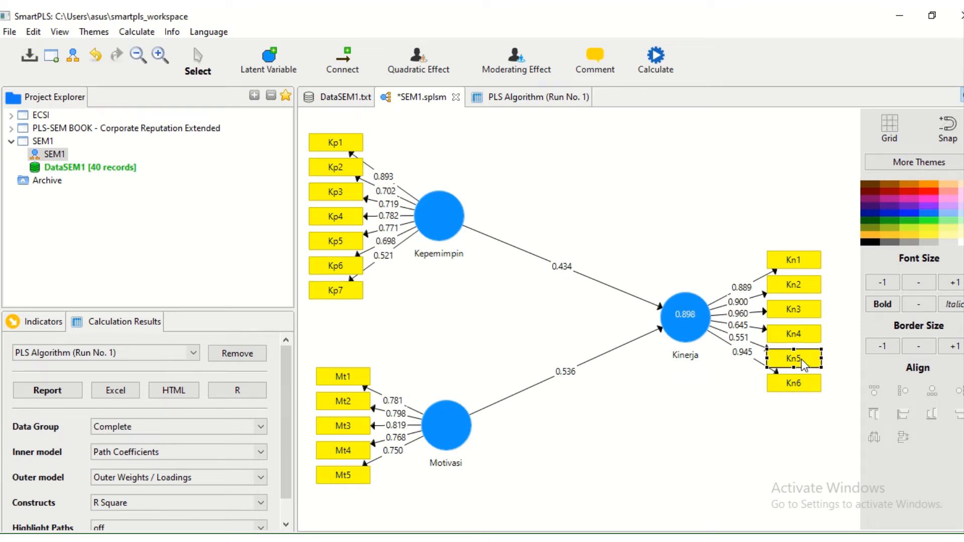
{"action": "left_click", "coordinate": [340, 291]}
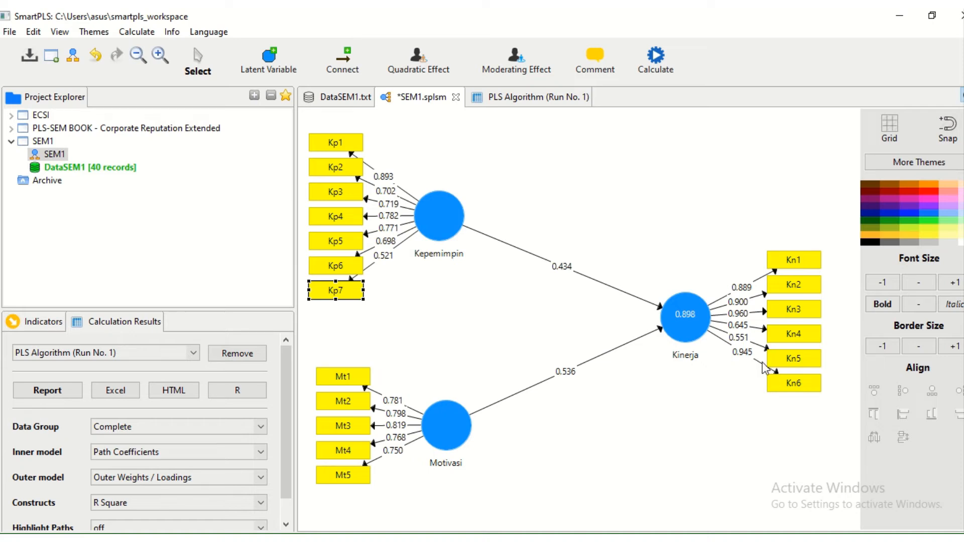
{"action": "left_click", "coordinate": [791, 362], "text": "ctrl"}
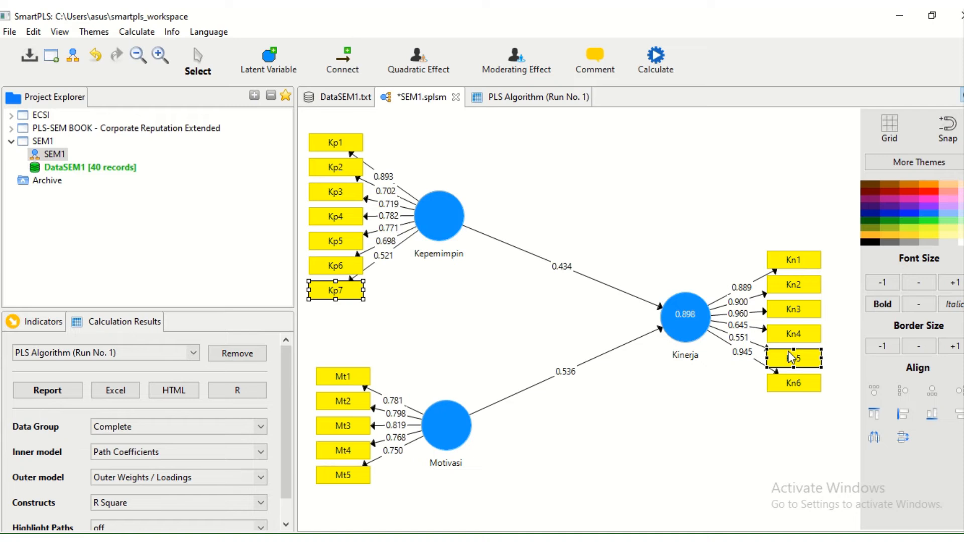
{"action": "key", "text": "Delete"}
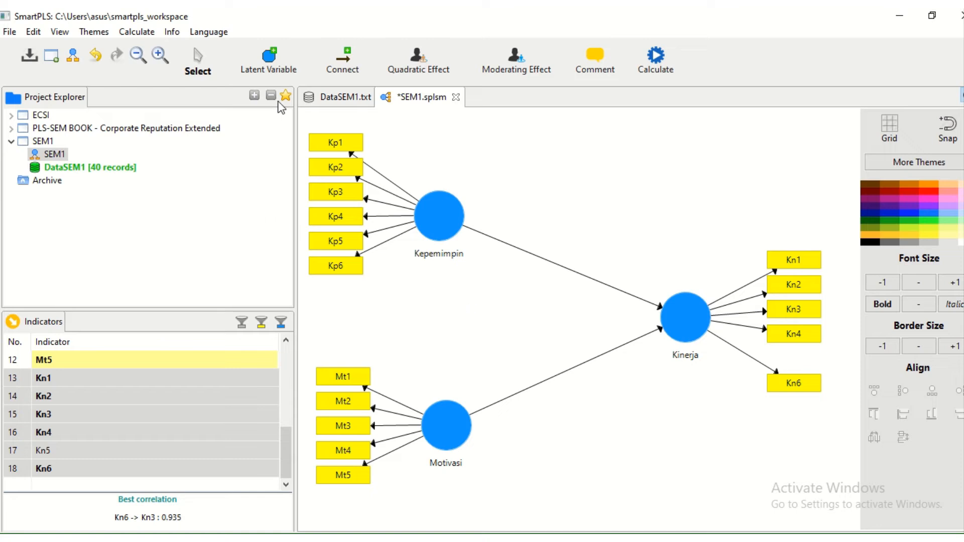
- Rerun the PLS Algorithm on the reduced model with the default settings and review its Outer Loadings
{"action": "left_click", "coordinate": [145, 32]}
{"action": "left_click", "coordinate": [144, 47]}
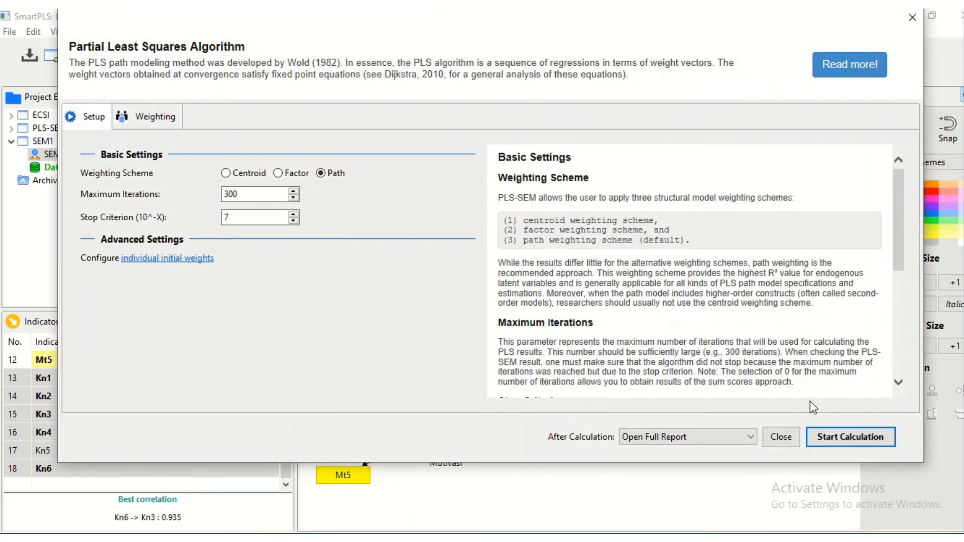
{"action": "left_click", "coordinate": [837, 441]}
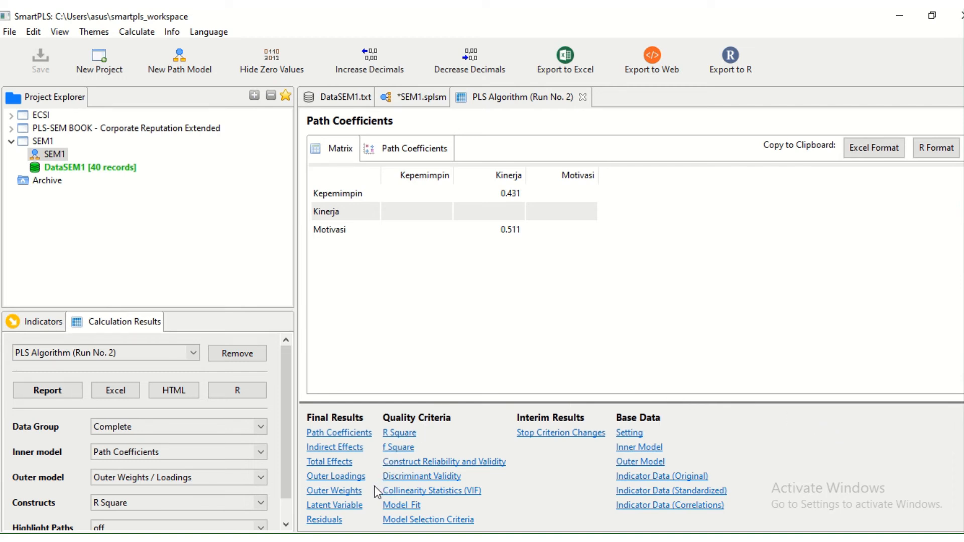
{"action": "left_click", "coordinate": [342, 478]}
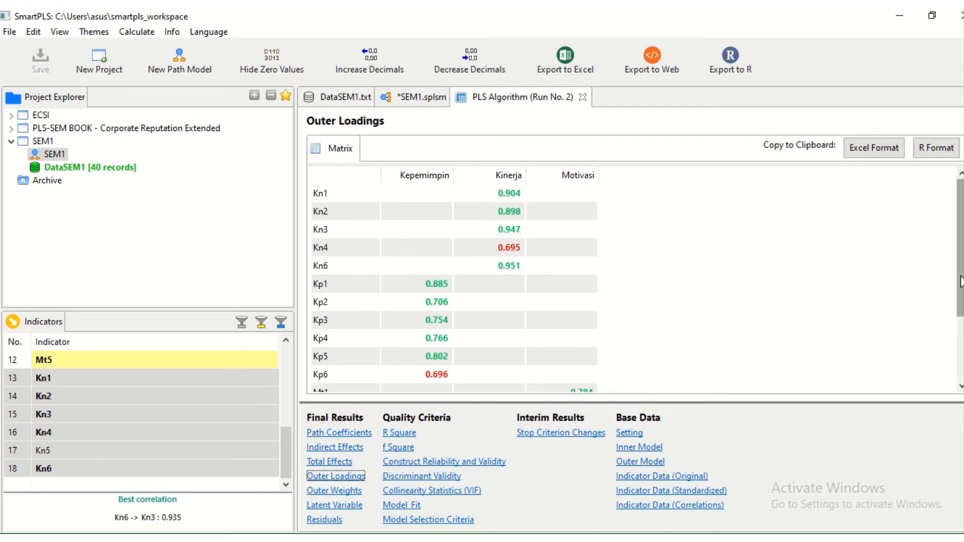
{"action": "scroll", "coordinate": [959, 271], "scroll_direction": "down", "scroll_amount": 1}
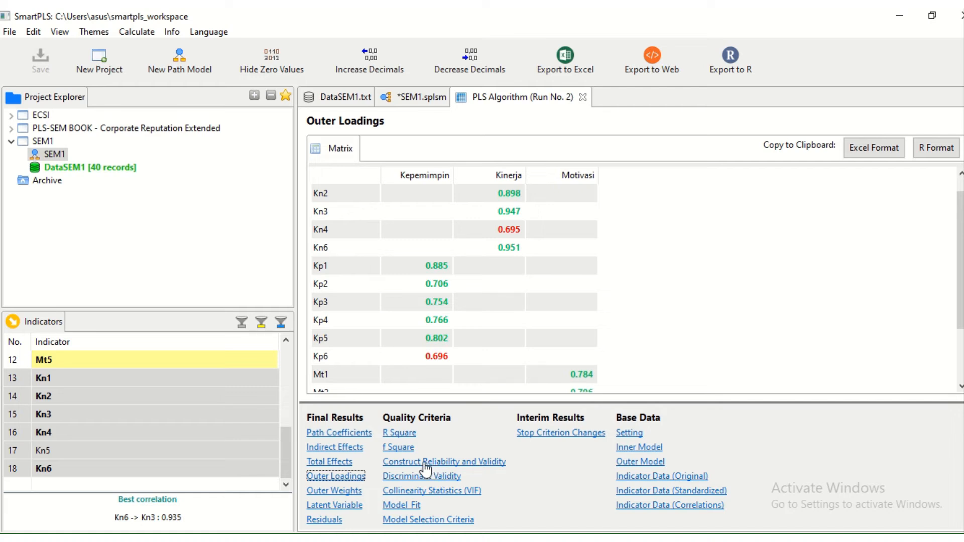
- Show the Construct Reliability and Validity matrix and widen the Average Variance Extracted and Cronbach's Alpha columns to read their full headings
{"action": "left_click", "coordinate": [454, 463]}
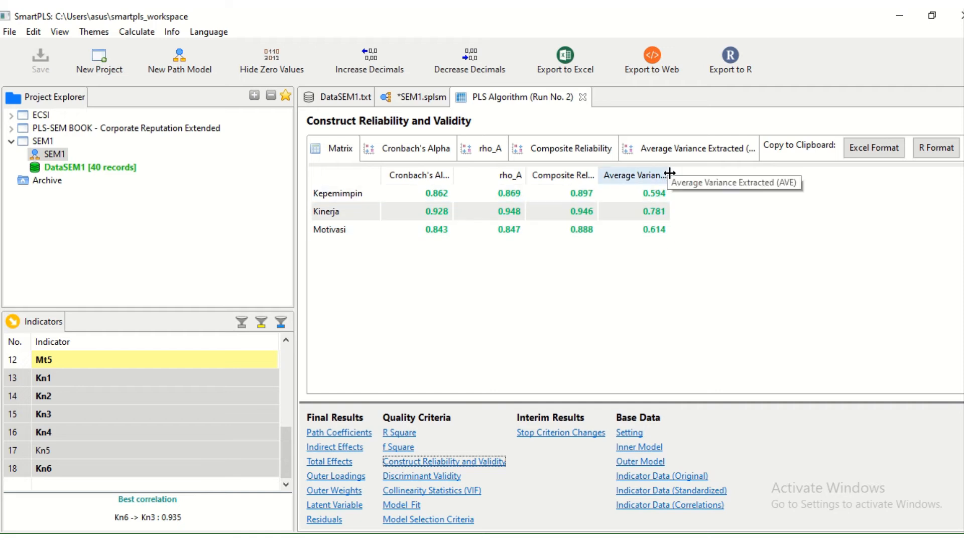
{"action": "left_click_drag", "start_coordinate": [670, 173], "coordinate": [729, 198]}
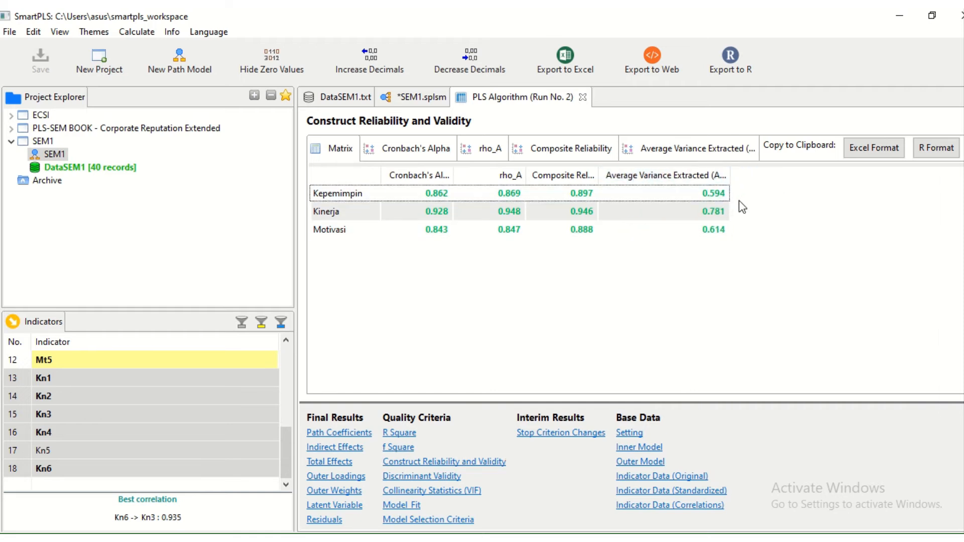
{"action": "left_click", "coordinate": [727, 191]}
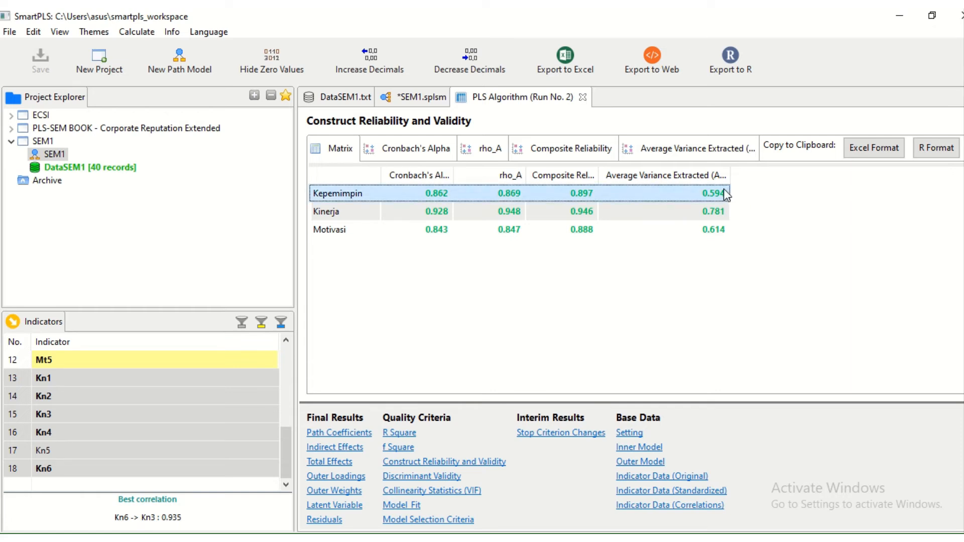
{"action": "left_click_drag", "start_coordinate": [730, 174], "coordinate": [759, 177]}
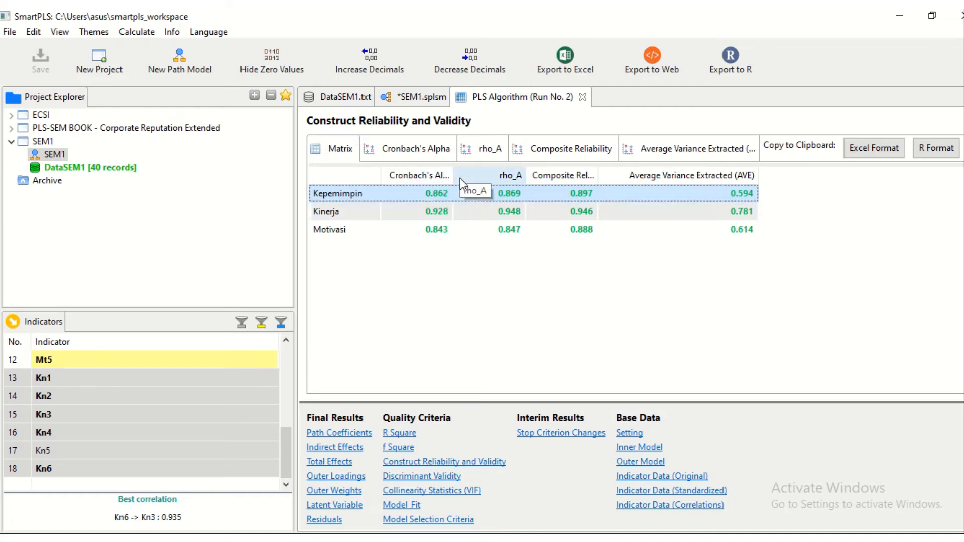
{"action": "left_click_drag", "start_coordinate": [453, 172], "coordinate": [483, 172]}
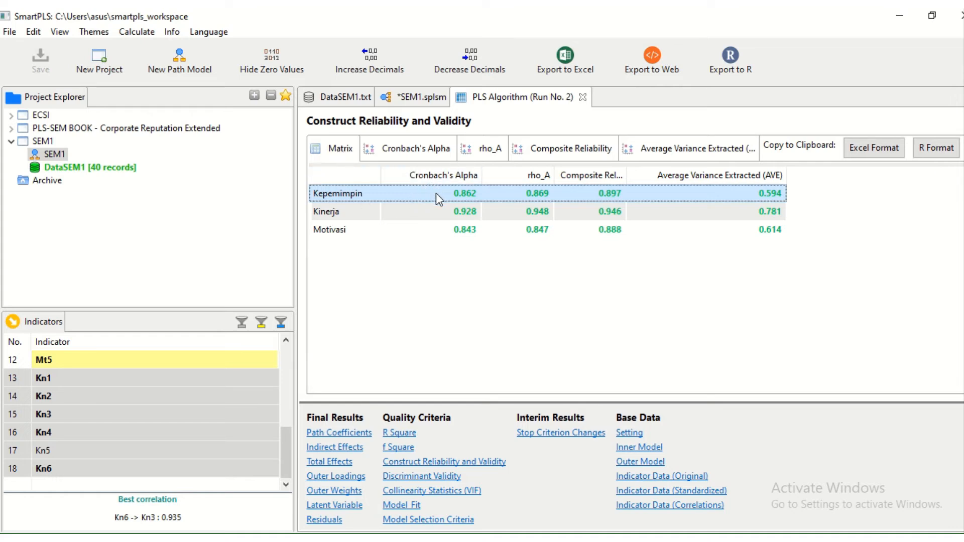
- Compare the constructs in the Cronbach's Alpha chart, the reliability matrix and the Average Variance Extracted (AVE) chart
{"action": "left_click", "coordinate": [373, 153]}
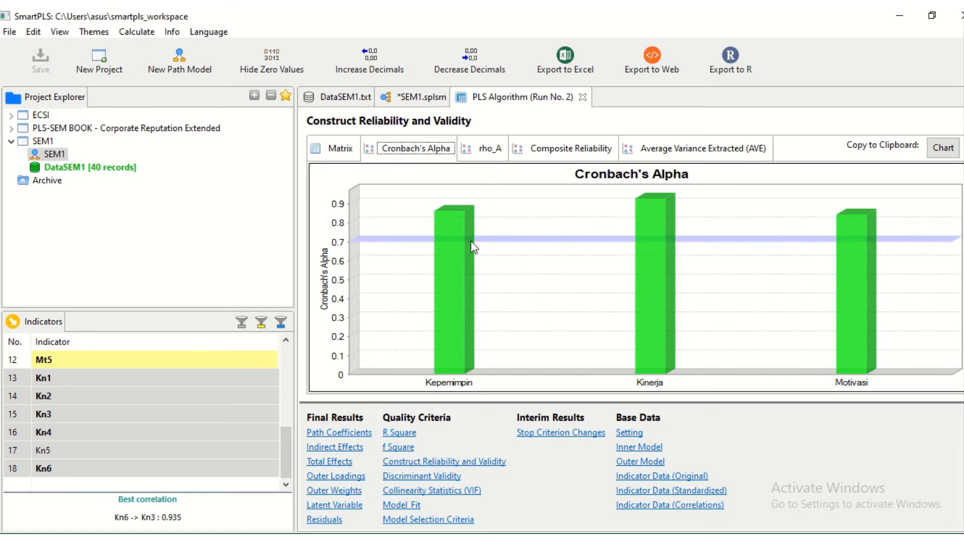
{"action": "left_click", "coordinate": [338, 151]}
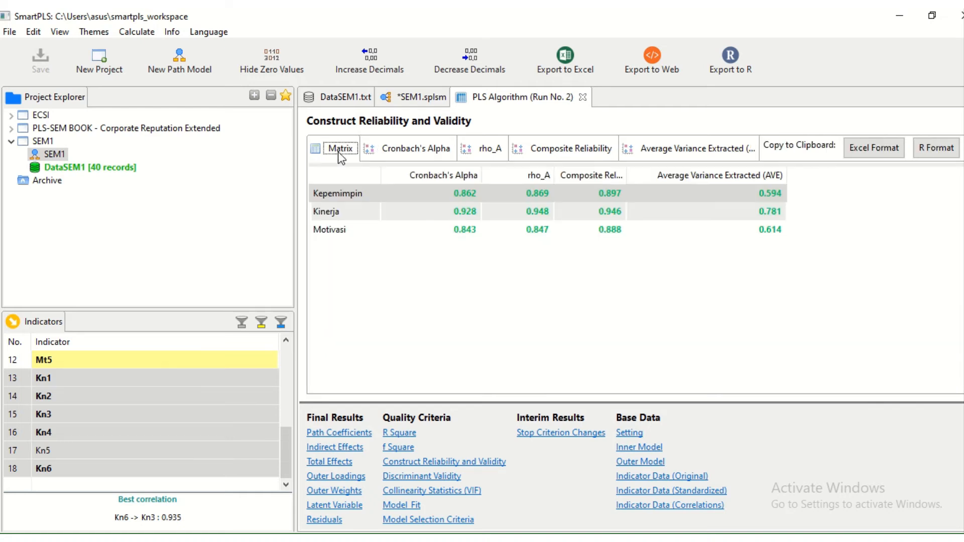
{"action": "left_click", "coordinate": [670, 153]}
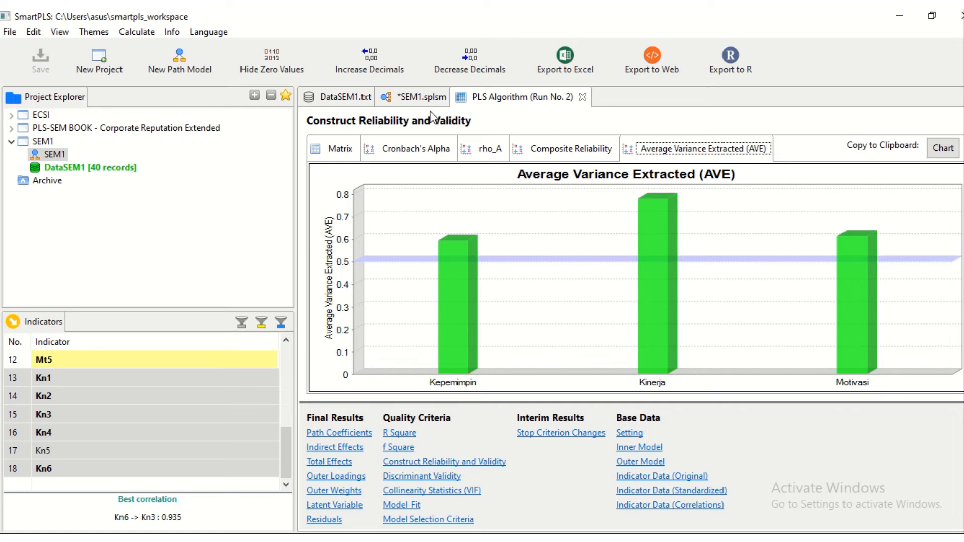
- Run Basic Bootstrapping on the SEM1 model with 500 subsamples, BCa confidence intervals, a two-tailed test and significance level 0.05
{"action": "left_click", "coordinate": [407, 97]}
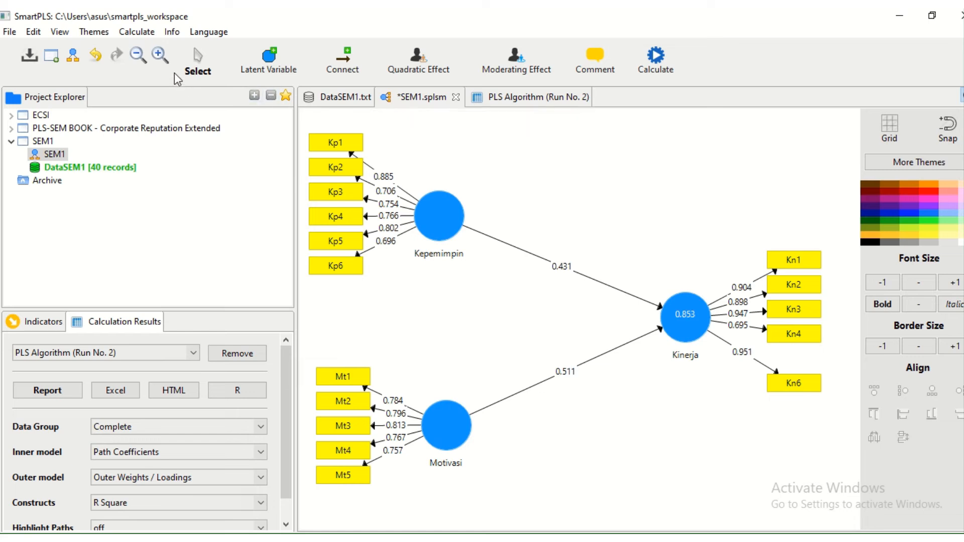
{"action": "left_click", "coordinate": [139, 32]}
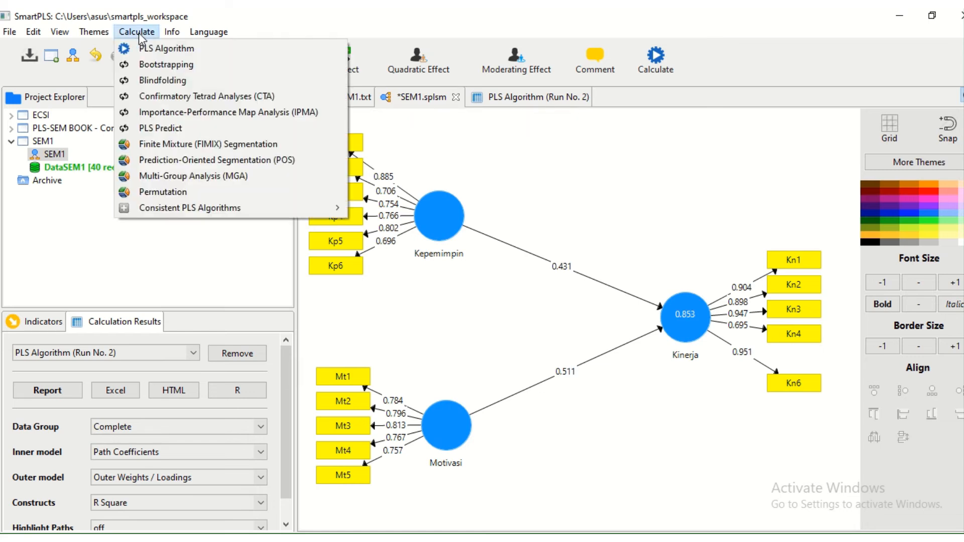
{"action": "left_click", "coordinate": [175, 65]}
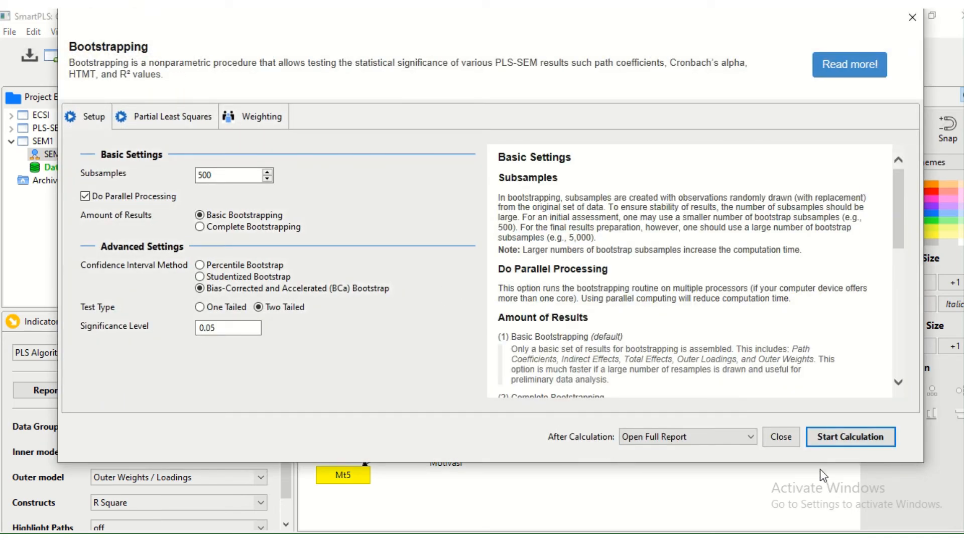
{"action": "left_click", "coordinate": [830, 436]}
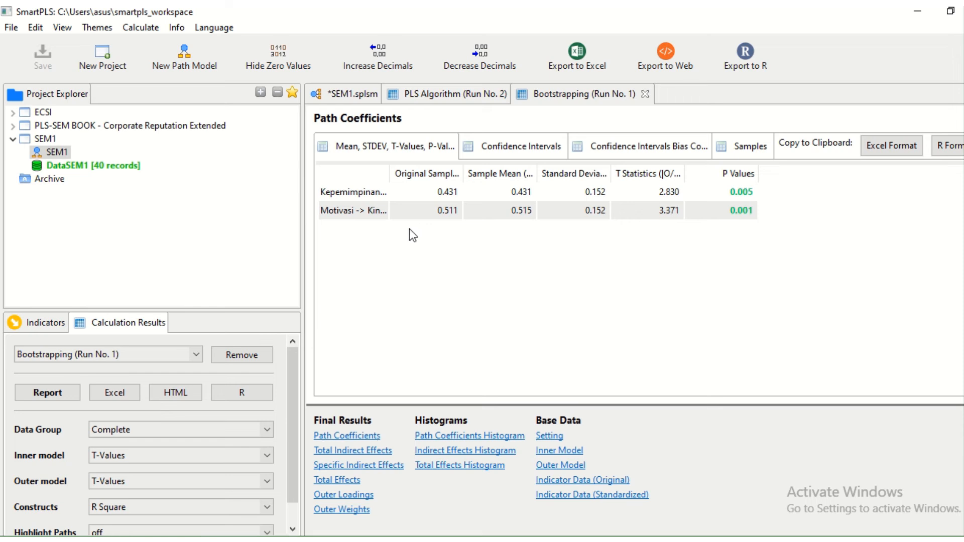
- Widen the path name column in the bootstrapping Path Coefficients table and examine the T statistics and P values of both paths
{"action": "left_click", "coordinate": [391, 173]}
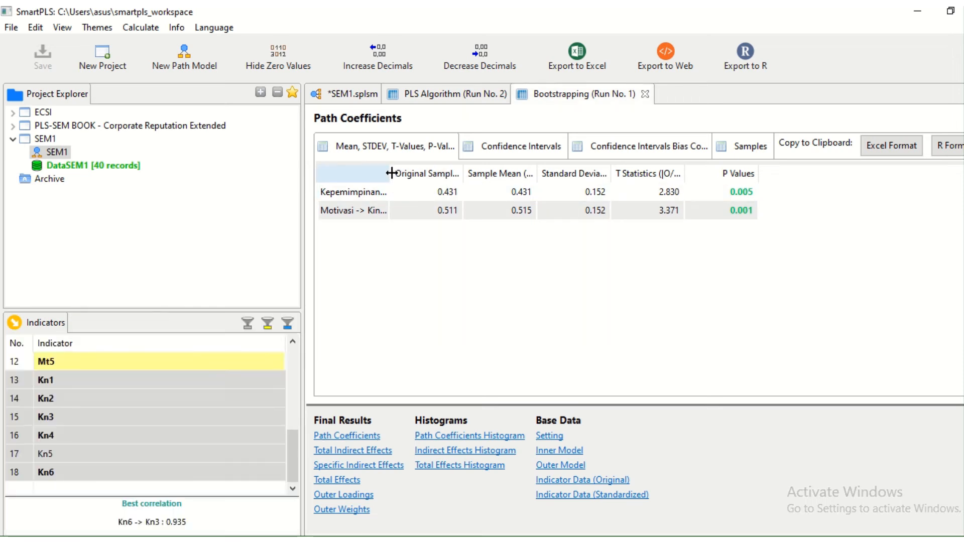
{"action": "left_click_drag", "start_coordinate": [392, 173], "coordinate": [456, 175]}
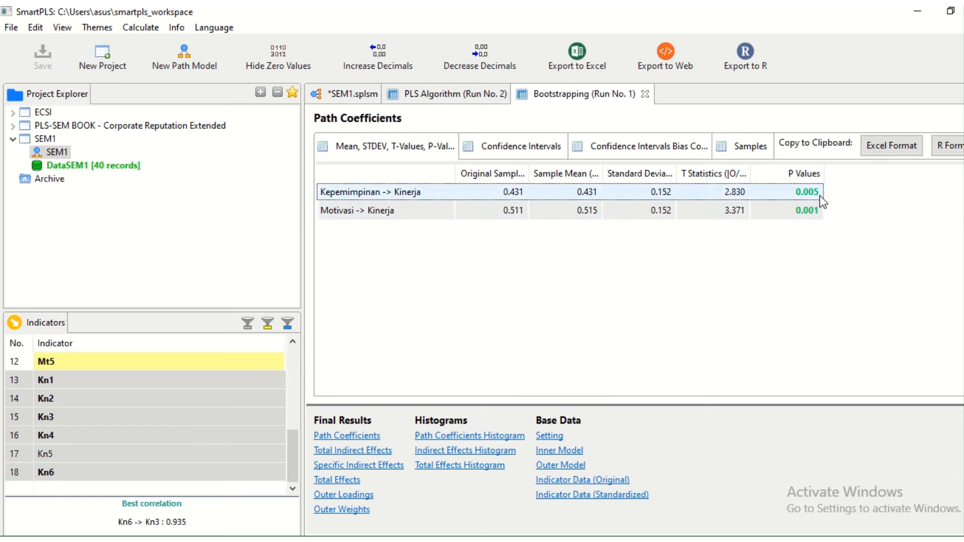
{"action": "left_click", "coordinate": [338, 221]}
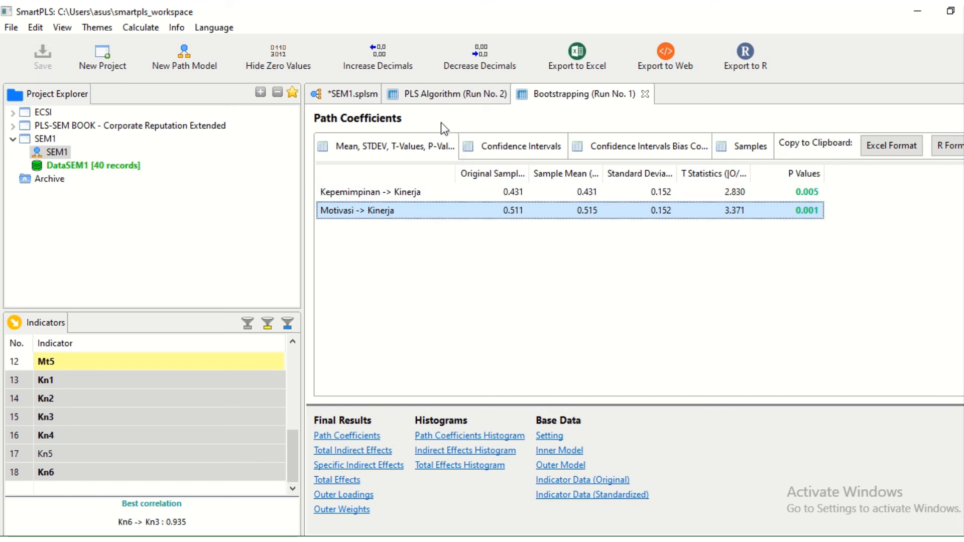
- Review the R Square and Model Fit results in the report of PLS Algorithm Run No. 2
{"action": "left_click", "coordinate": [432, 95]}
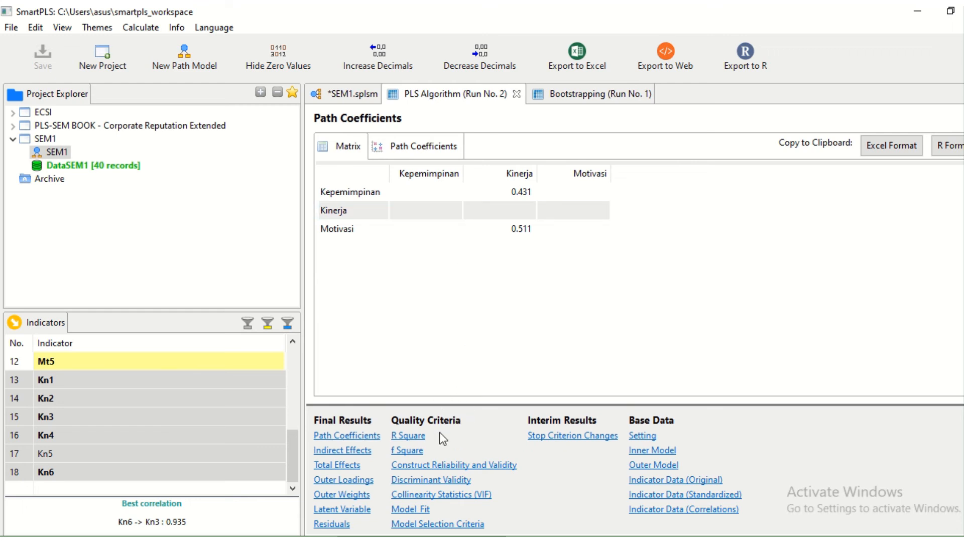
{"action": "left_click", "coordinate": [402, 441]}
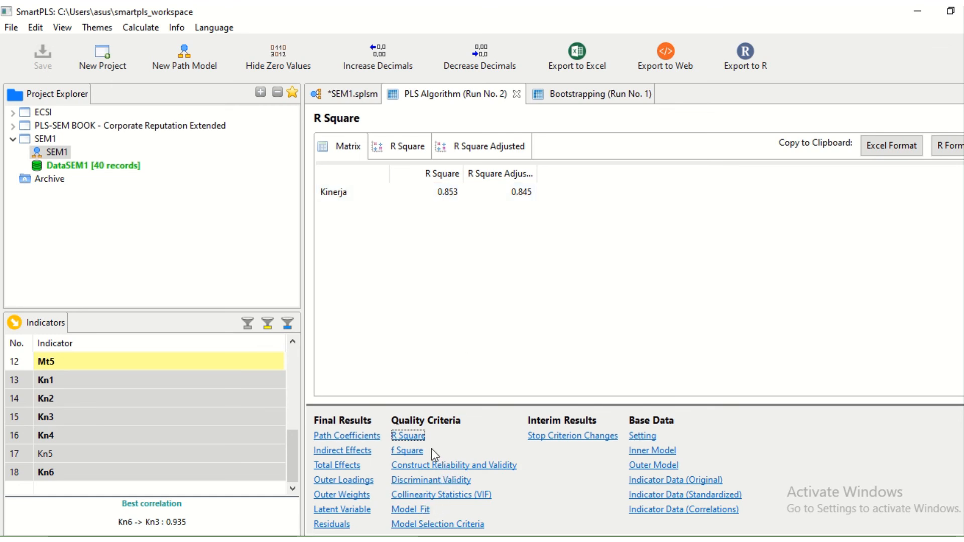
{"action": "left_click", "coordinate": [408, 510]}
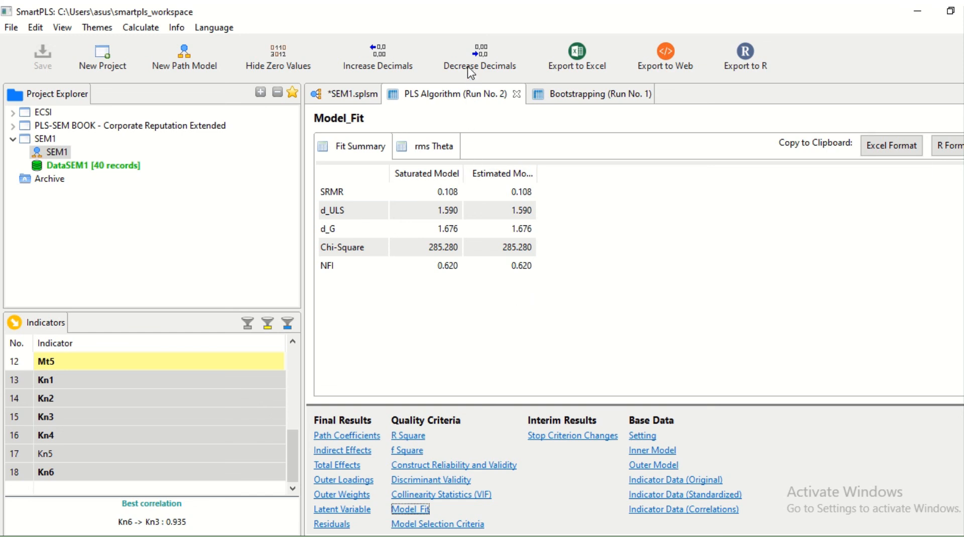
{"action": "mouse_move", "coordinate": [475, 11]}
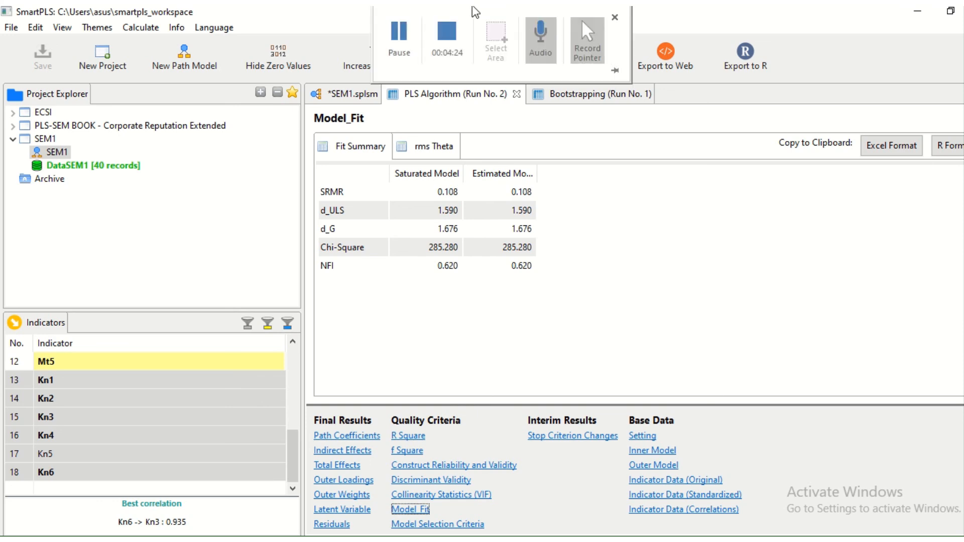